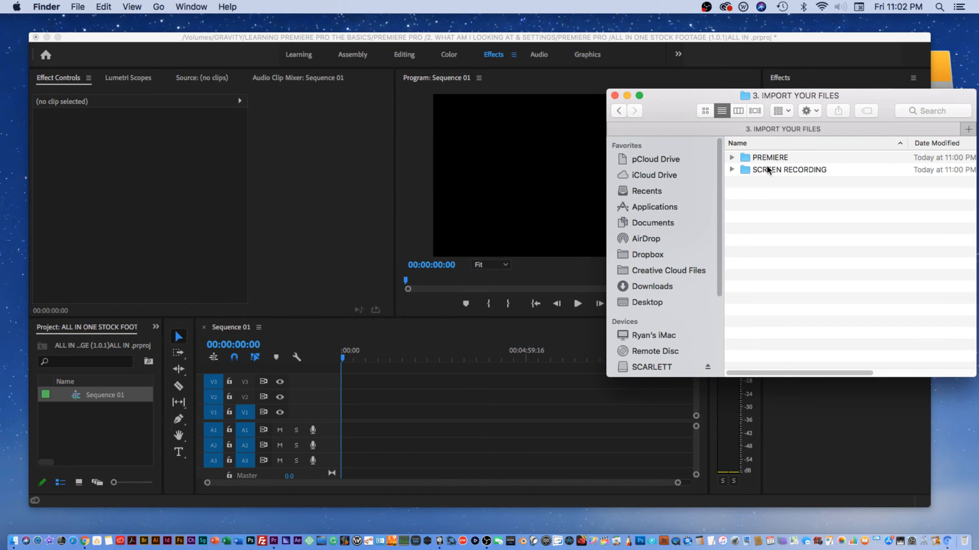
# - Go back up the folder hierarchy and open the ALL MEDIA folder inside PROJECT FILES
pyautogui.click(624, 112)
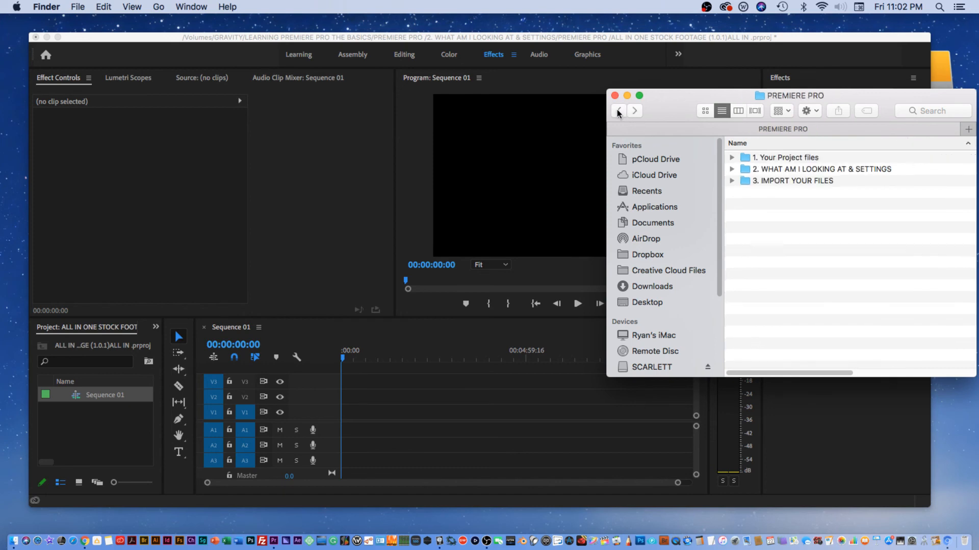
pyautogui.click(622, 112)
pyautogui.doubleClick(779, 169)
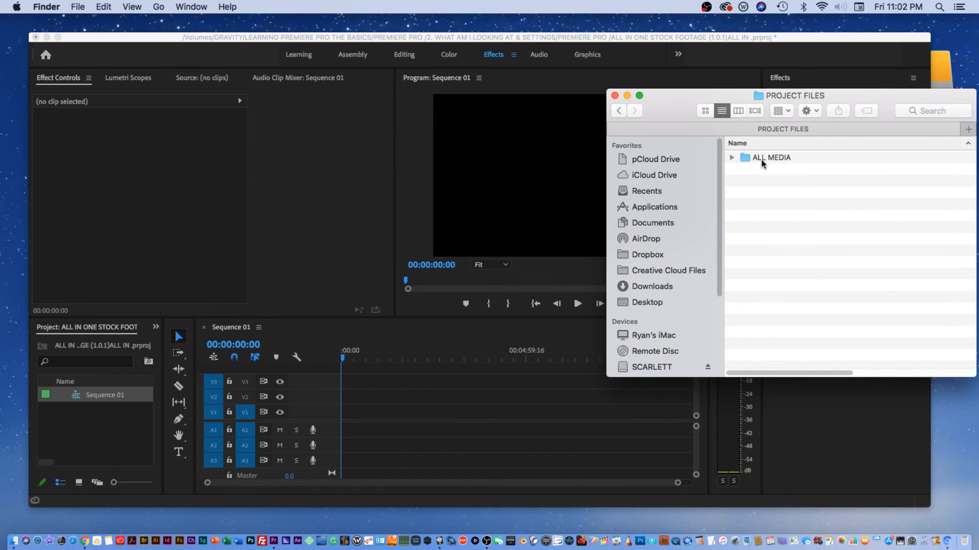
pyautogui.doubleClick(755, 158)
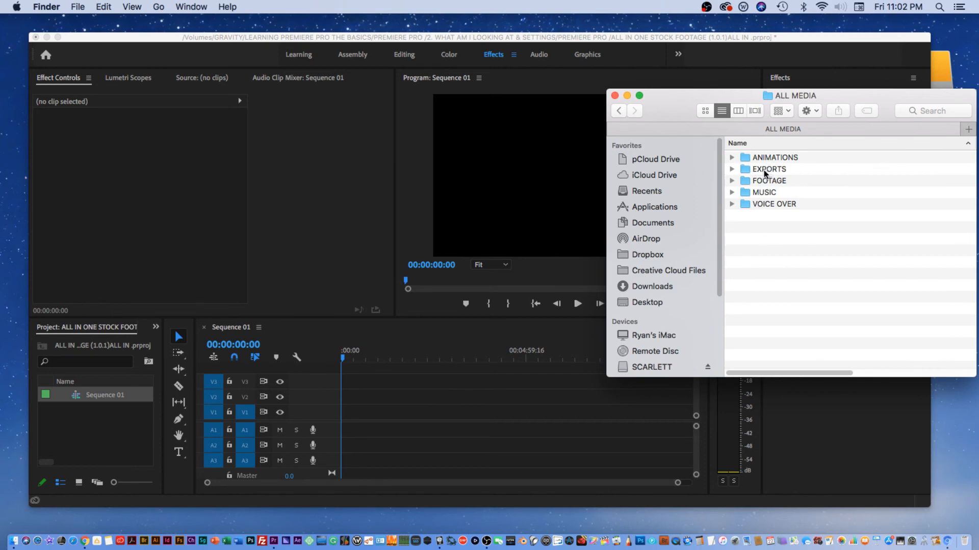
# - Rename the FOOTAGE folder as "1. FOOTAGE"
pyautogui.click(764, 182)
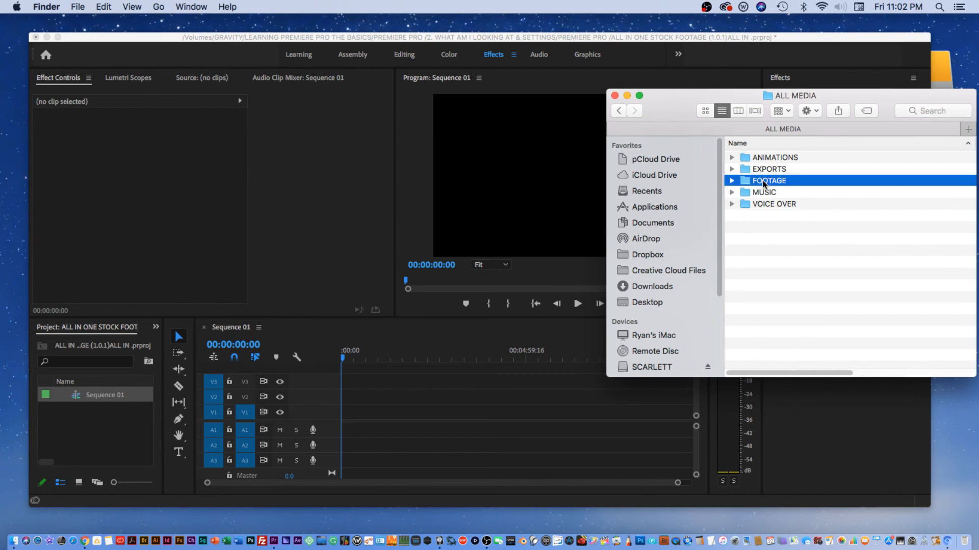
pyautogui.rightClick(758, 185)
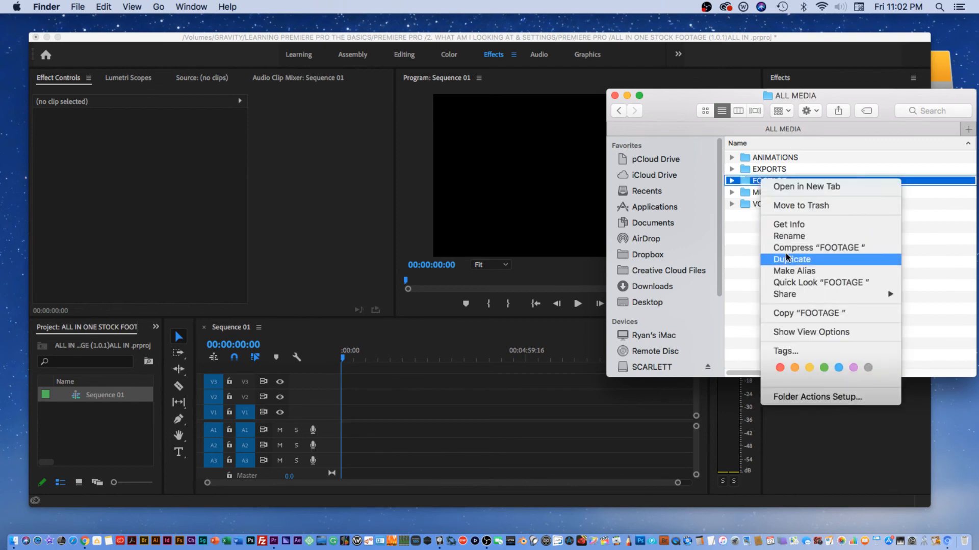
pyautogui.click(787, 236)
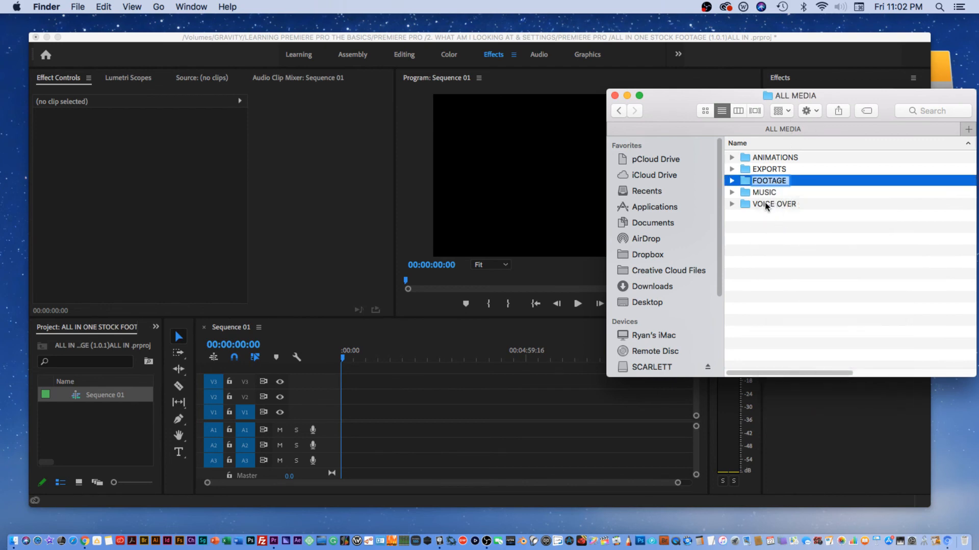
pyautogui.press('Left')
pyautogui.write('1.')
pyautogui.press('Return')
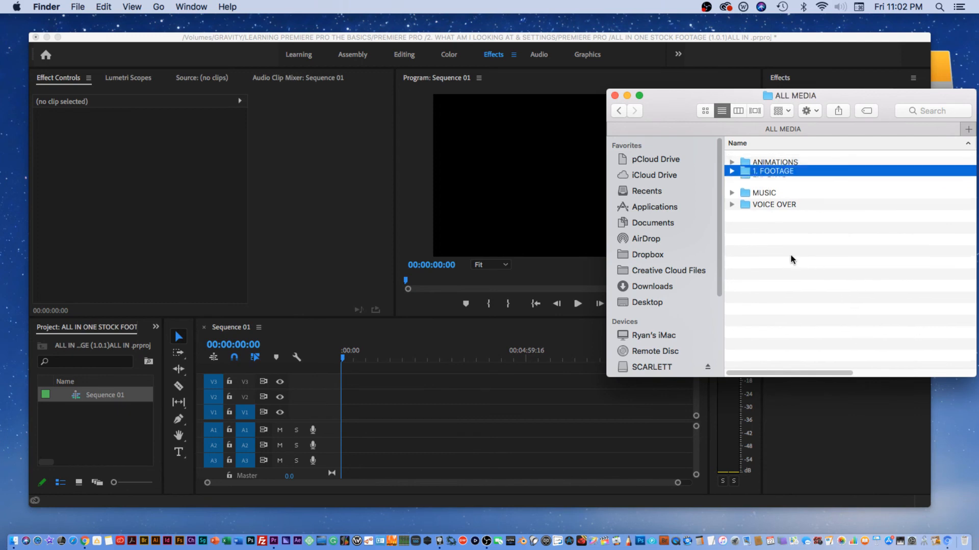
# - Rename the MUSIC folder as "2. MUSIC"
pyautogui.click(757, 197)
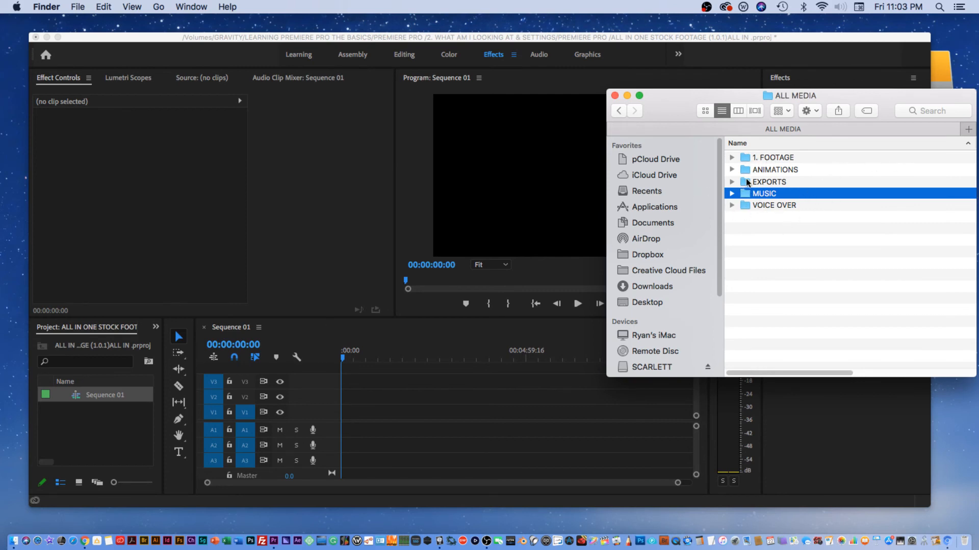
pyautogui.rightClick(763, 194)
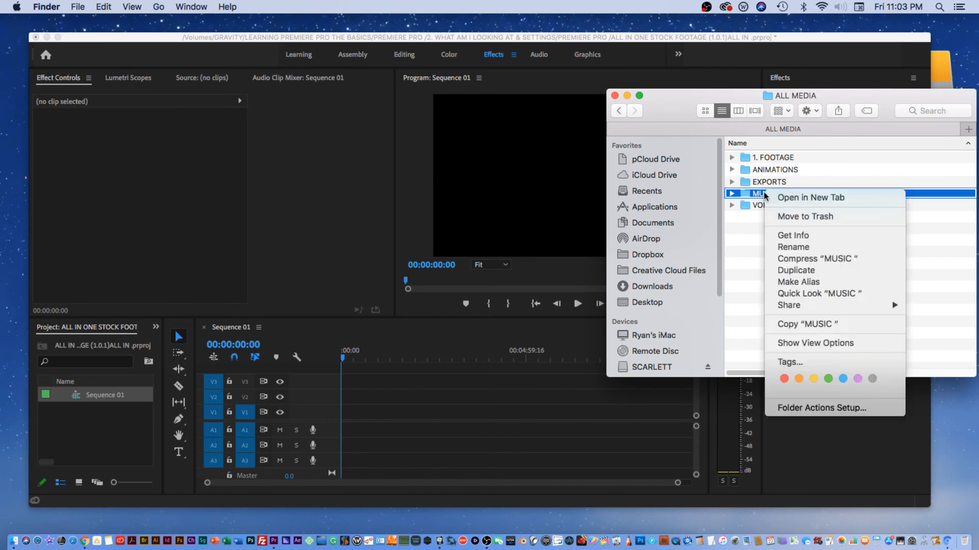
pyautogui.click(793, 248)
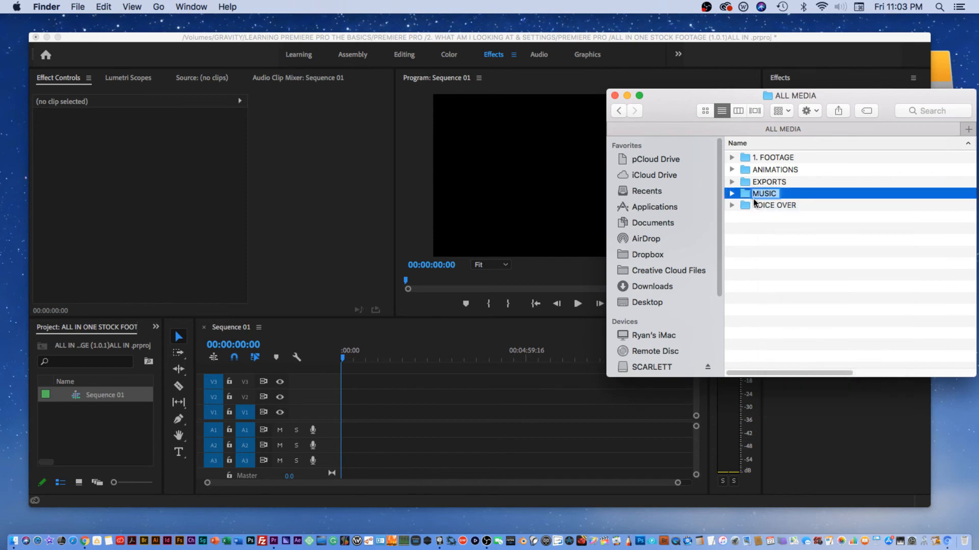
pyautogui.rightClick(770, 203)
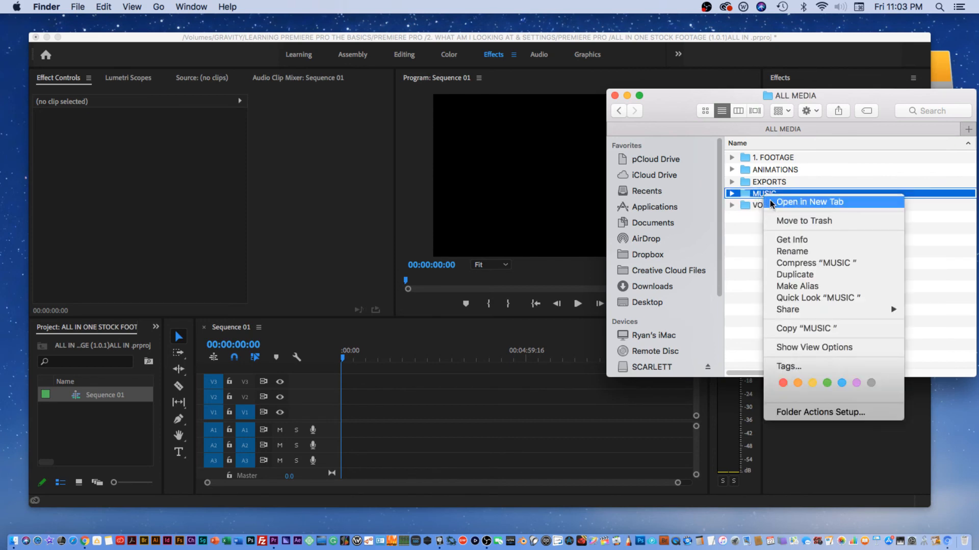
pyautogui.click(792, 251)
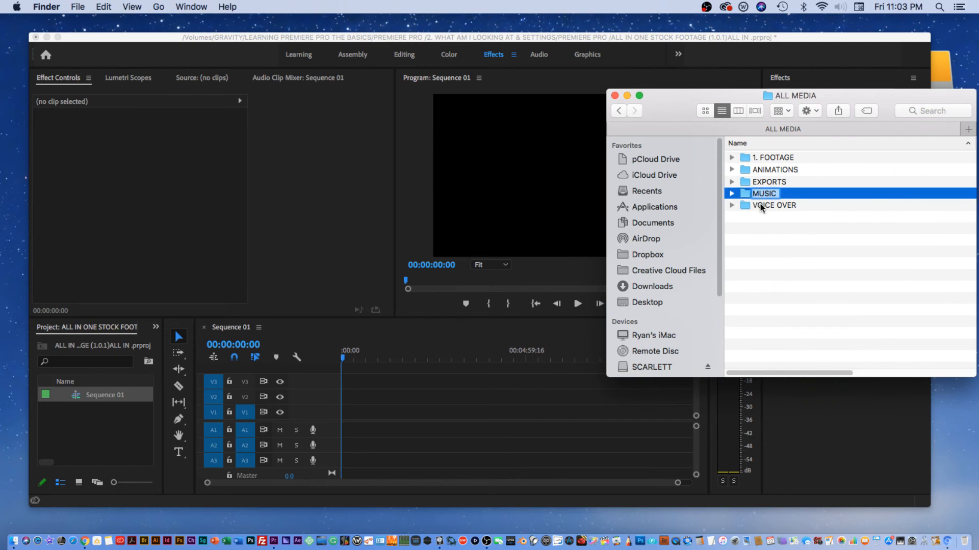
pyautogui.click(752, 195)
pyautogui.write('2.')
pyautogui.press('Return')
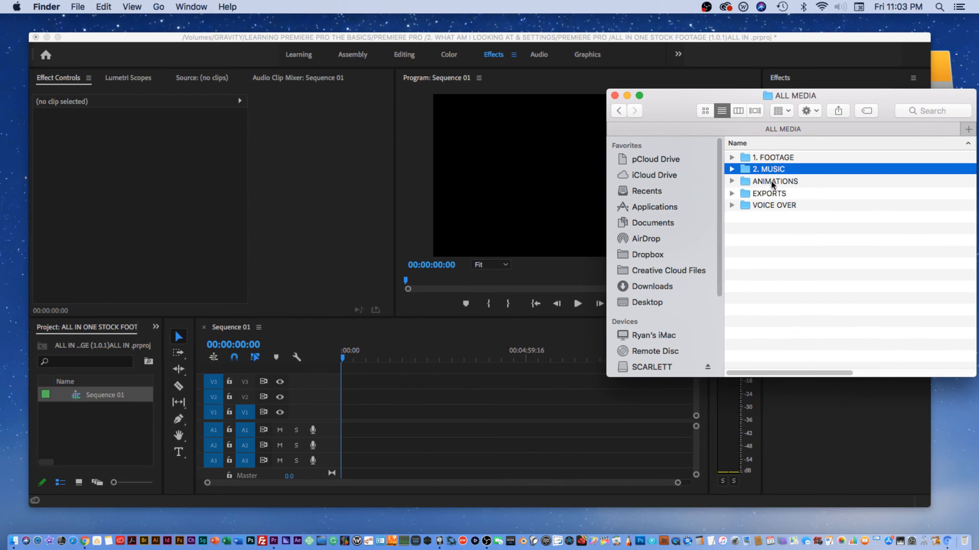
# - Rename the VOICE OVER folder as "3. VOICE OVER"
pyautogui.rightClick(766, 207)
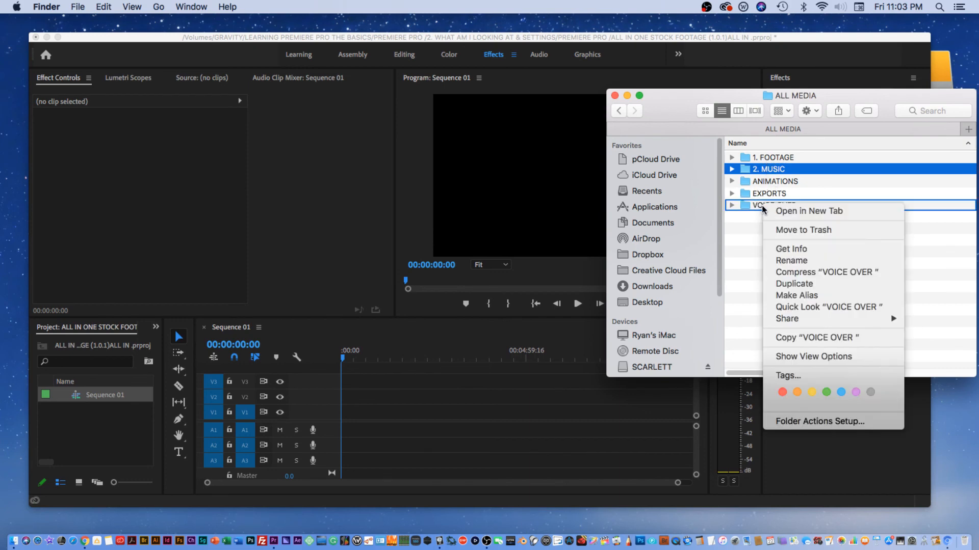
pyautogui.click(790, 261)
pyautogui.click(753, 207)
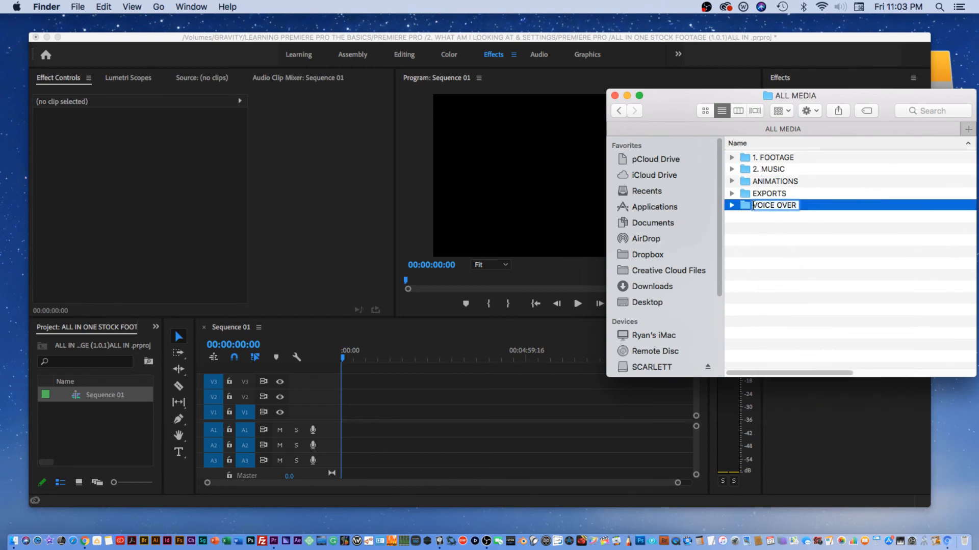
pyautogui.write('3.')
pyautogui.press('Return')
# - Rename the ANIMATIONS folder as "4. ANIMATIONS"
pyautogui.rightClick(761, 193)
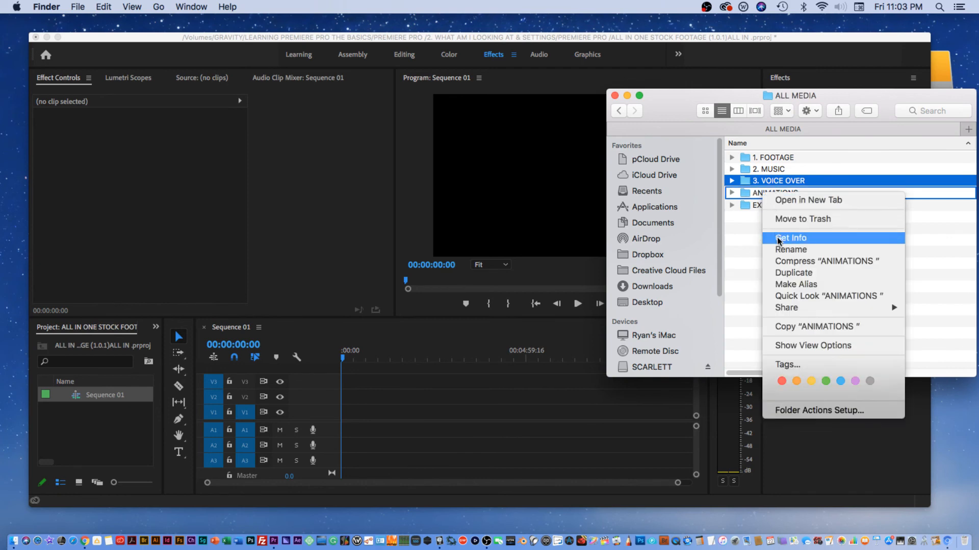
pyautogui.click(781, 250)
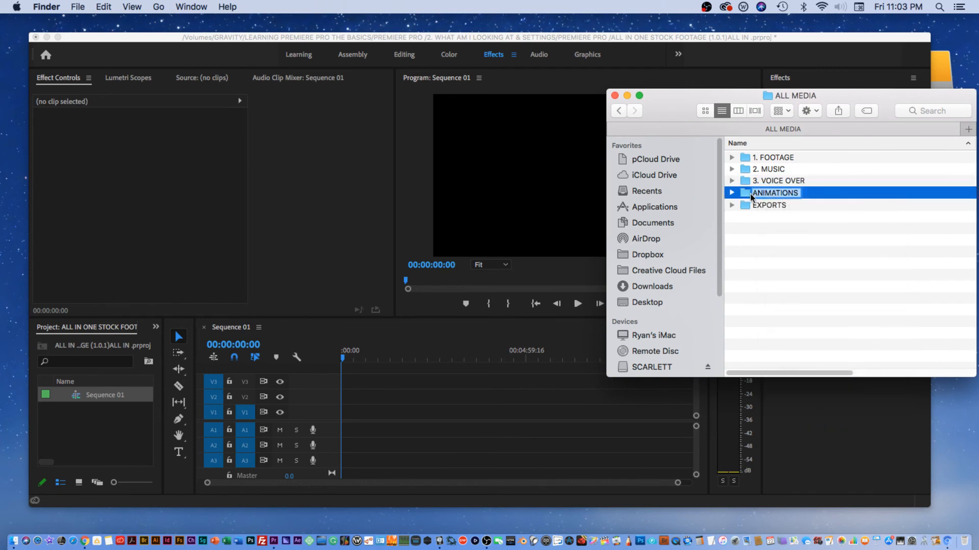
pyautogui.click(755, 195)
pyautogui.write('4.')
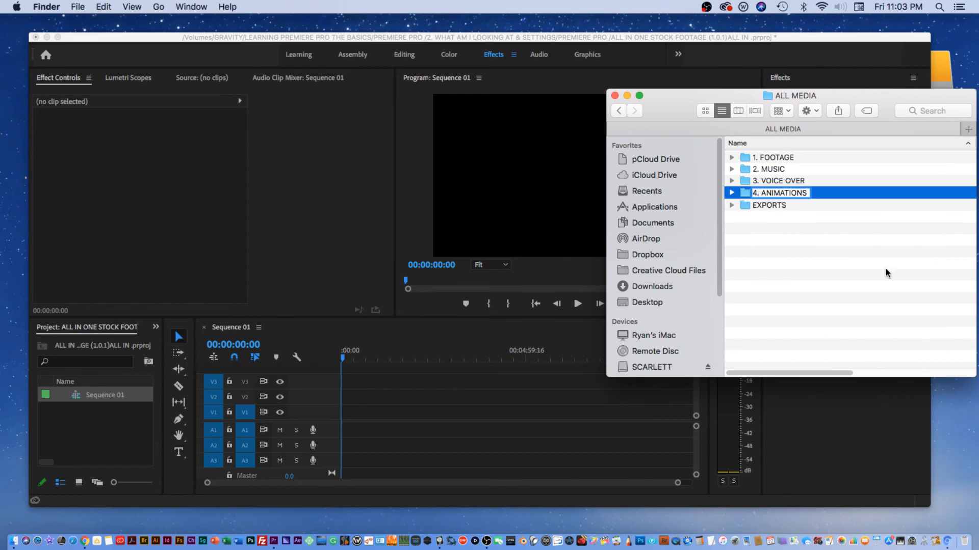
pyautogui.press('Return')
# - Import the folders 1. FOOTAGE, 2. MUSIC and 3. VOICE OVER into the Premiere Pro project as bins
pyautogui.moveTo(765, 157); pyautogui.dragTo(116, 431)
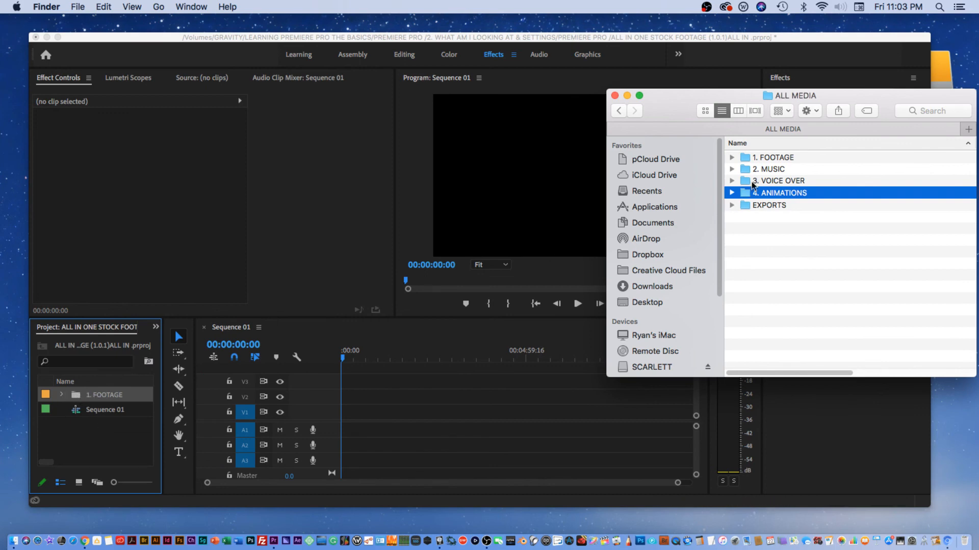
pyautogui.moveTo(766, 169); pyautogui.dragTo(120, 444)
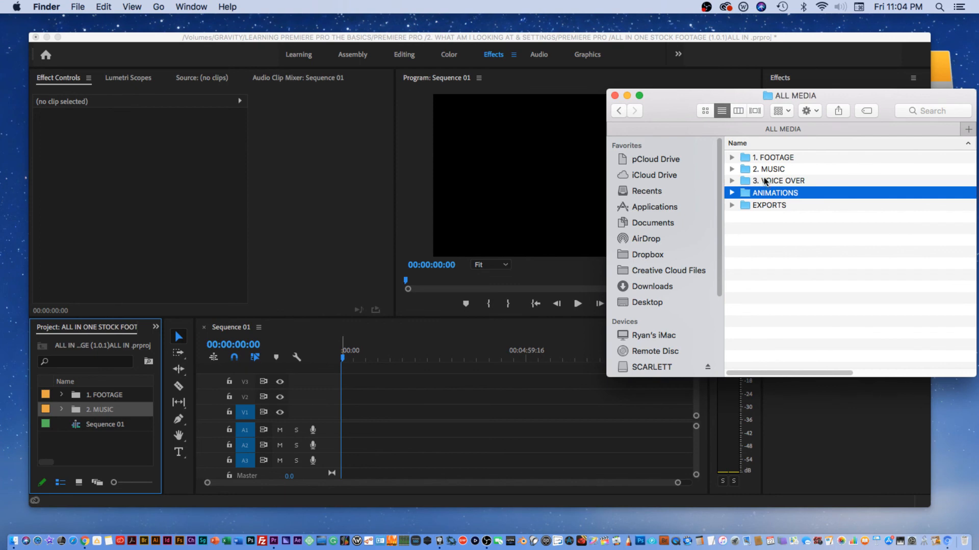
pyautogui.moveTo(754, 181); pyautogui.dragTo(90, 447)
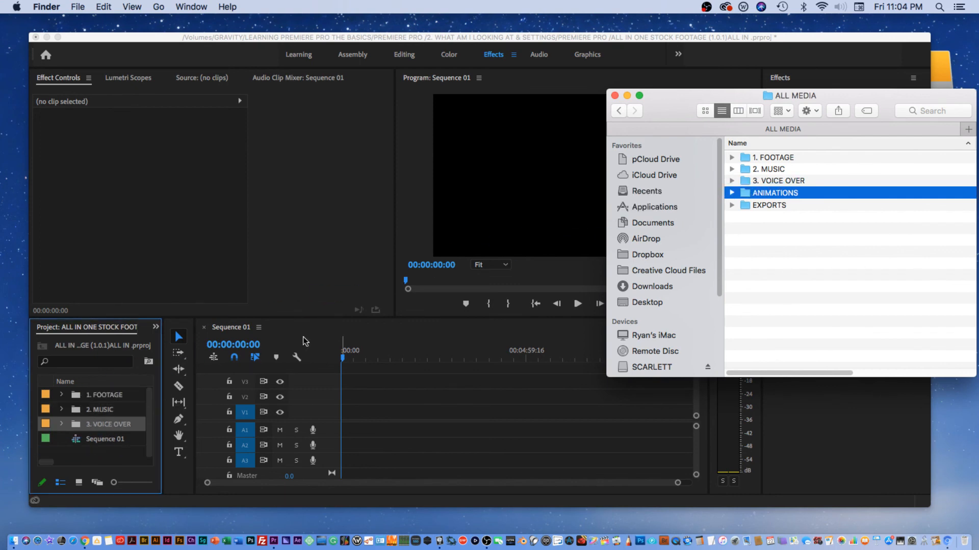
# - Rename the ANIMATIONS folder as "4. ANIMATIONS" and import it into the Premiere Pro project
pyautogui.click(764, 181)
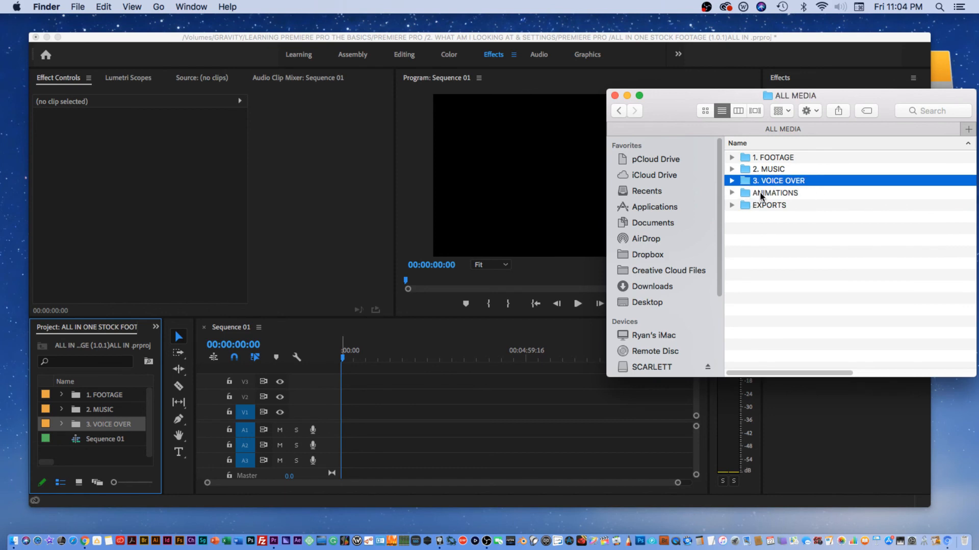
pyautogui.click(764, 194)
pyautogui.rightClick(768, 197)
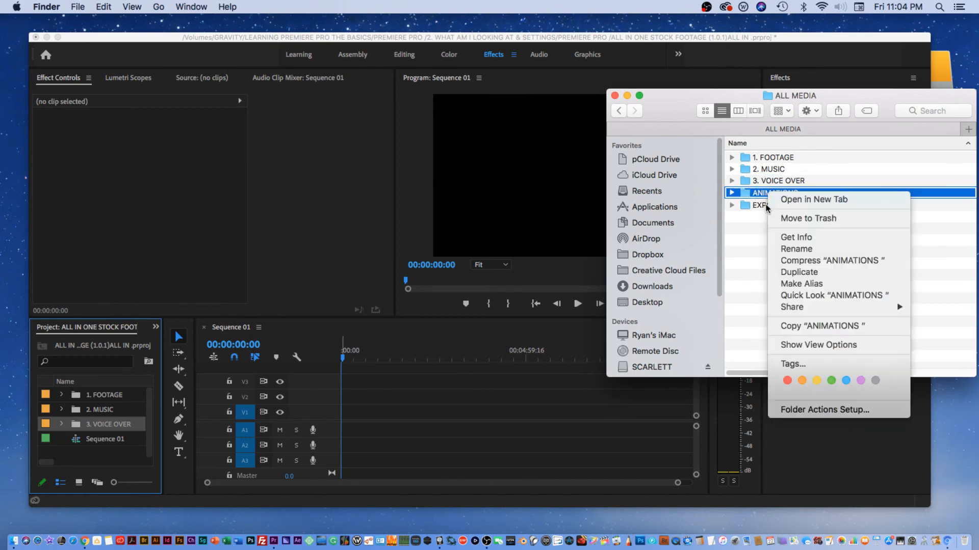
pyautogui.click(785, 249)
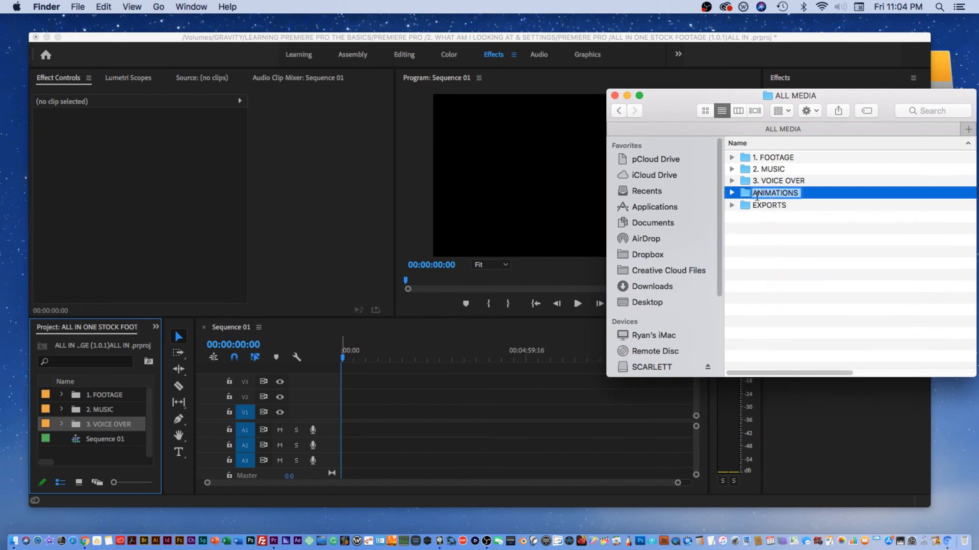
pyautogui.click(755, 194)
pyautogui.press('Delete')
pyautogui.write('4. A')
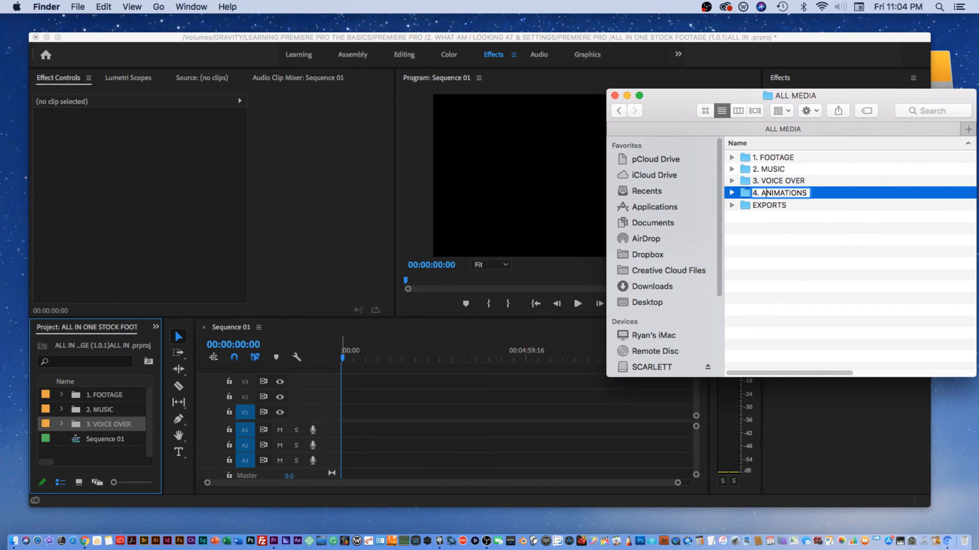
pyautogui.press('Return')
pyautogui.moveTo(777, 193); pyautogui.dragTo(119, 433)
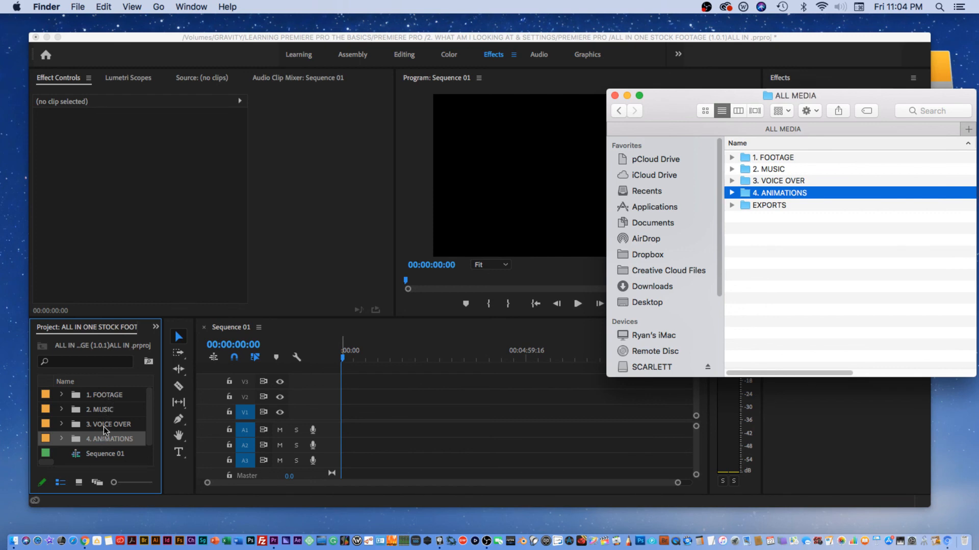
# - Bring the Premiere Pro window to the front and change to the Assembly workspace
pyautogui.click(728, 38)
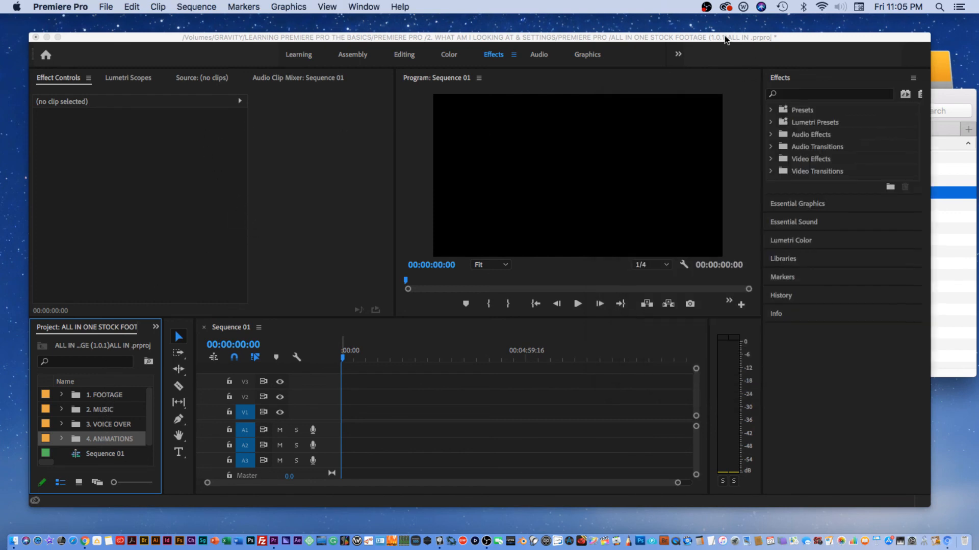
pyautogui.moveTo(394, 38); pyautogui.dragTo(401, 36)
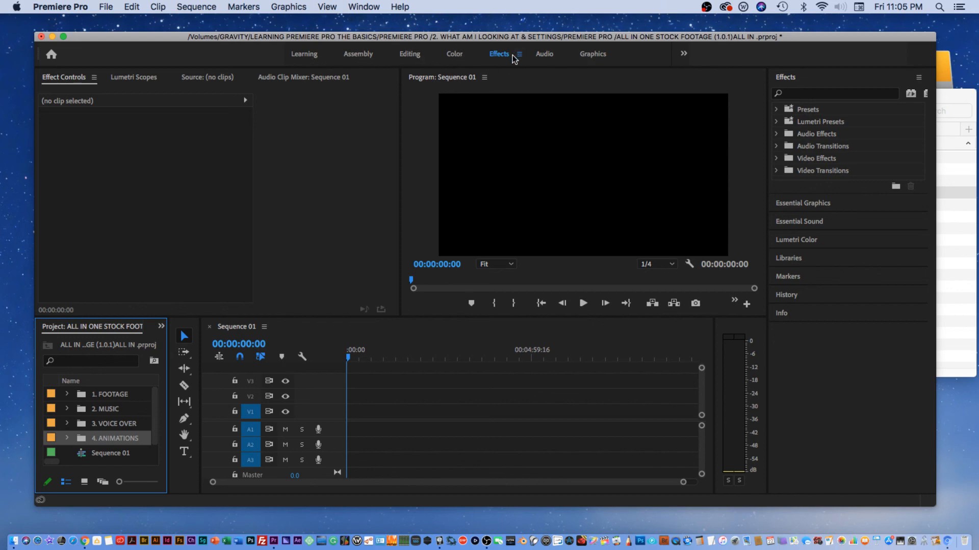
pyautogui.click(359, 55)
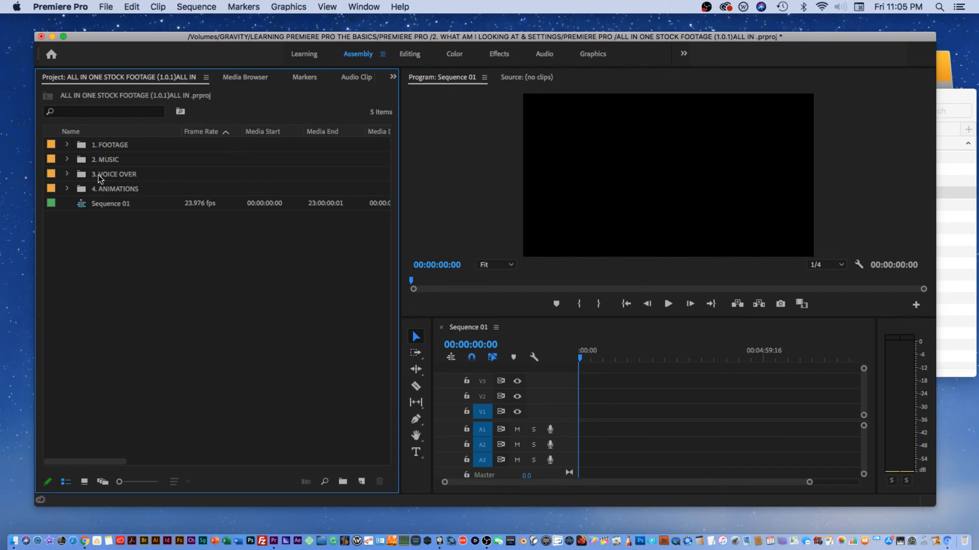
# - Open the USABLE bin inside the 1. FOOTAGE bin
pyautogui.click(105, 146)
pyautogui.doubleClick(105, 147)
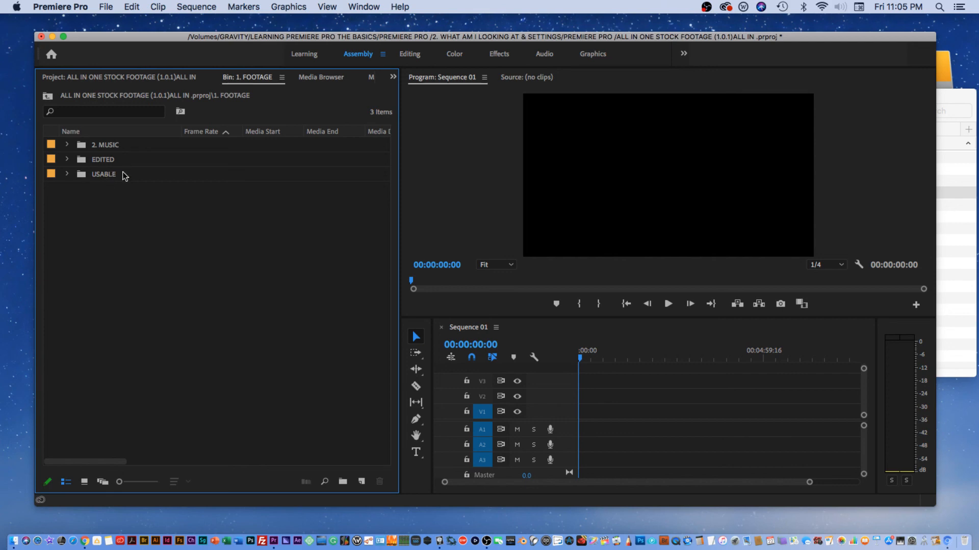
pyautogui.click(104, 176)
pyautogui.doubleClick(105, 176)
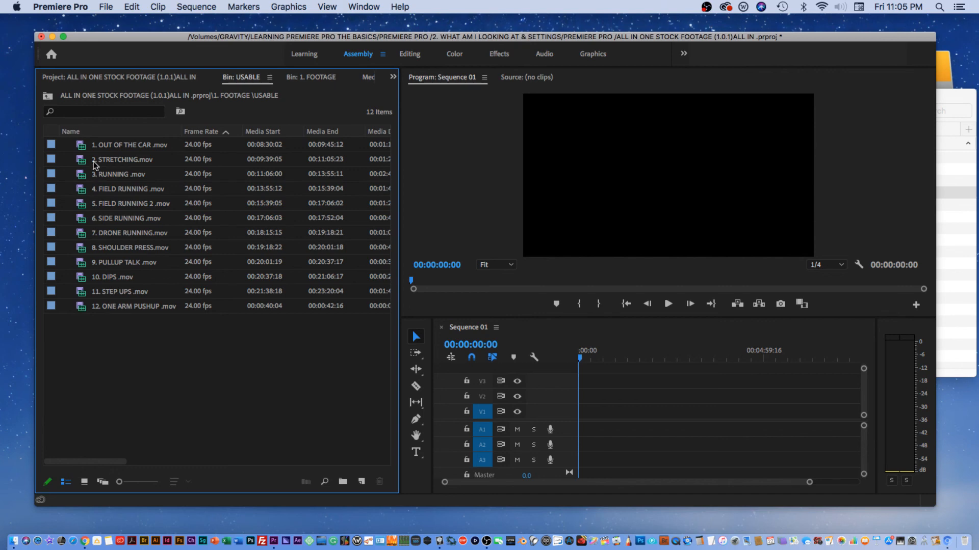
# - Select the clip 1. OUT OF THE CAR .mov and show the USABLE bin's clips as thumbnails
pyautogui.click(84, 483)
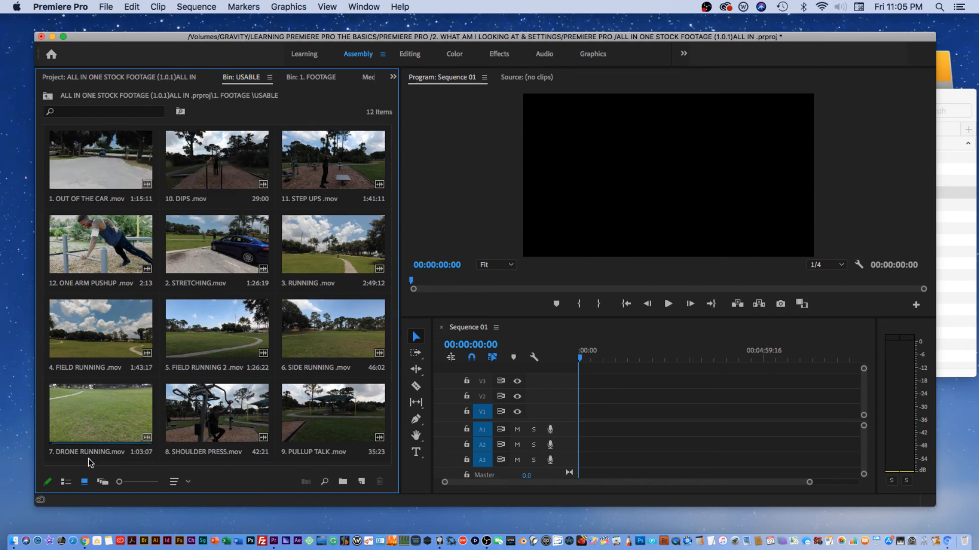
pyautogui.click(65, 484)
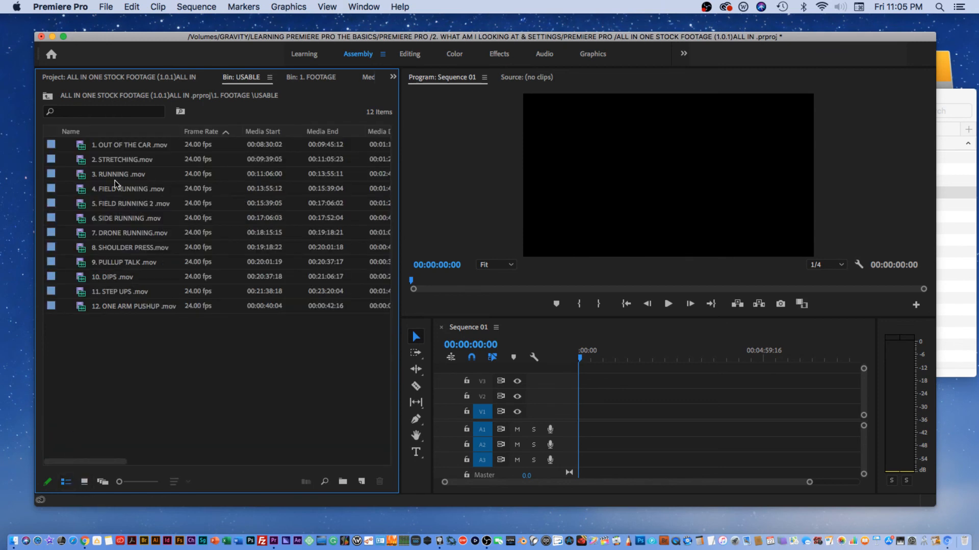
pyautogui.click(110, 143)
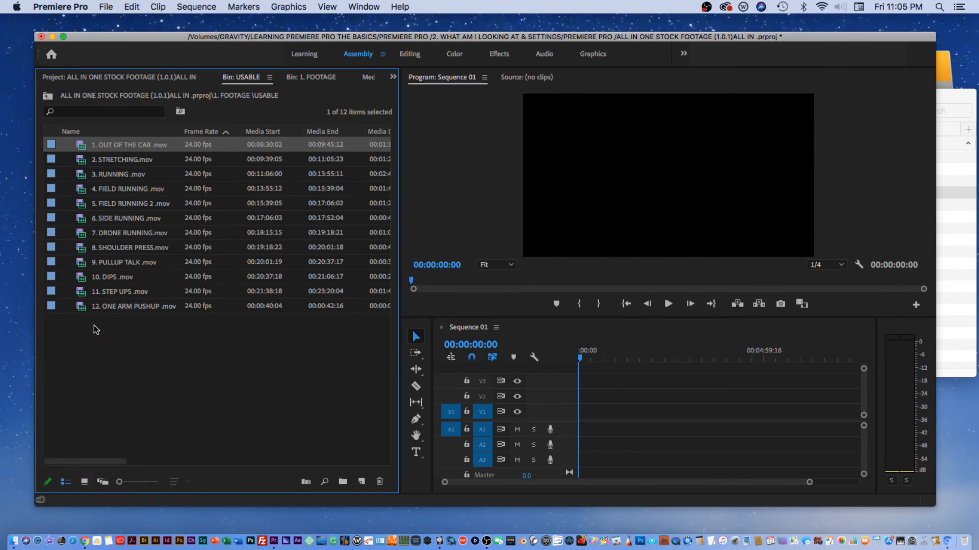
pyautogui.click(84, 482)
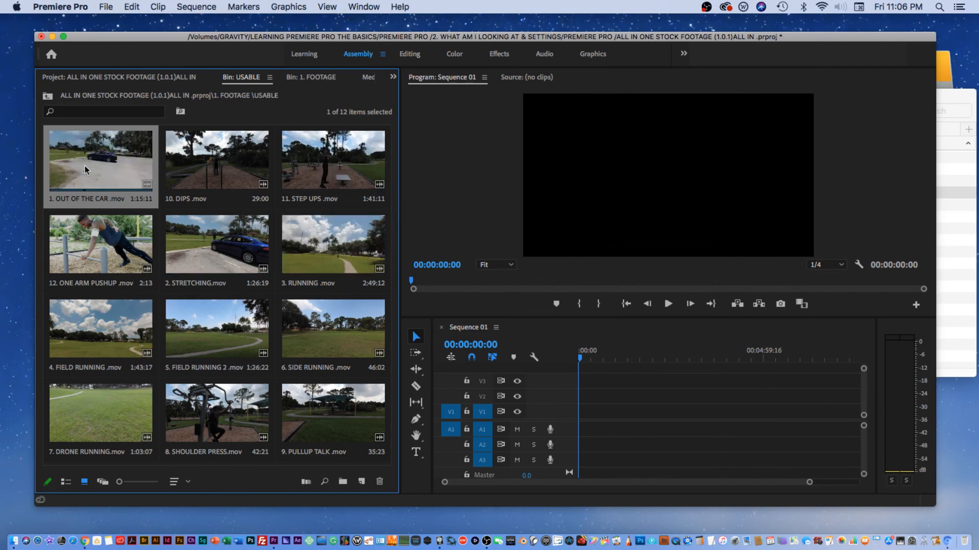
# - Load 1. OUT OF THE CAR .mov in the Source monitor and mark it from 00:09:14:08 to 00:09:19:13
pyautogui.doubleClick(98, 169)
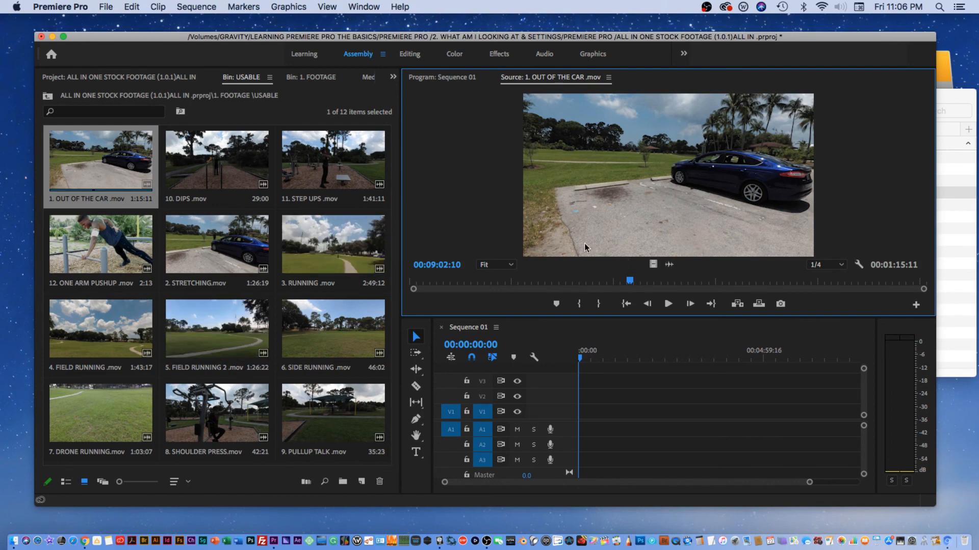
pyautogui.moveTo(626, 282); pyautogui.dragTo(745, 280)
pyautogui.click(578, 305)
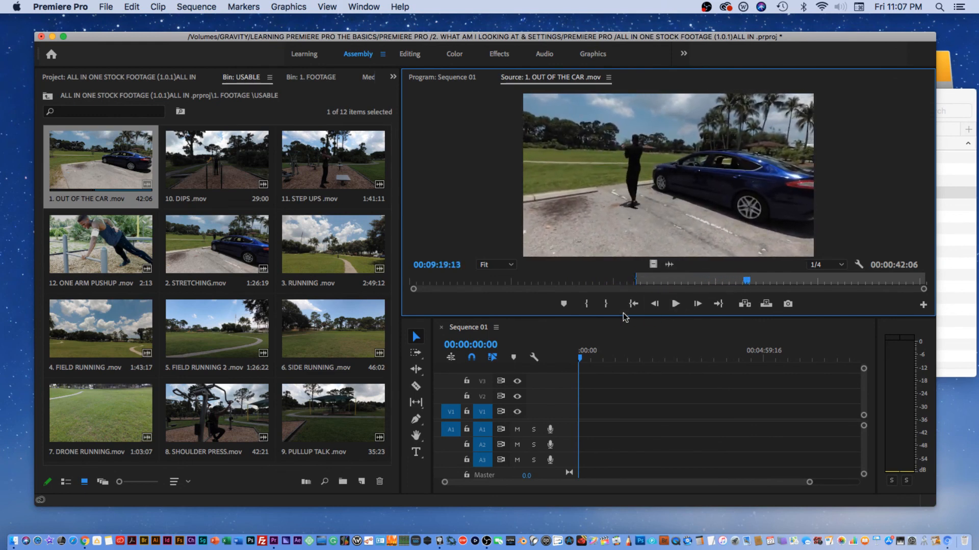
pyautogui.click(605, 305)
pyautogui.click(633, 280)
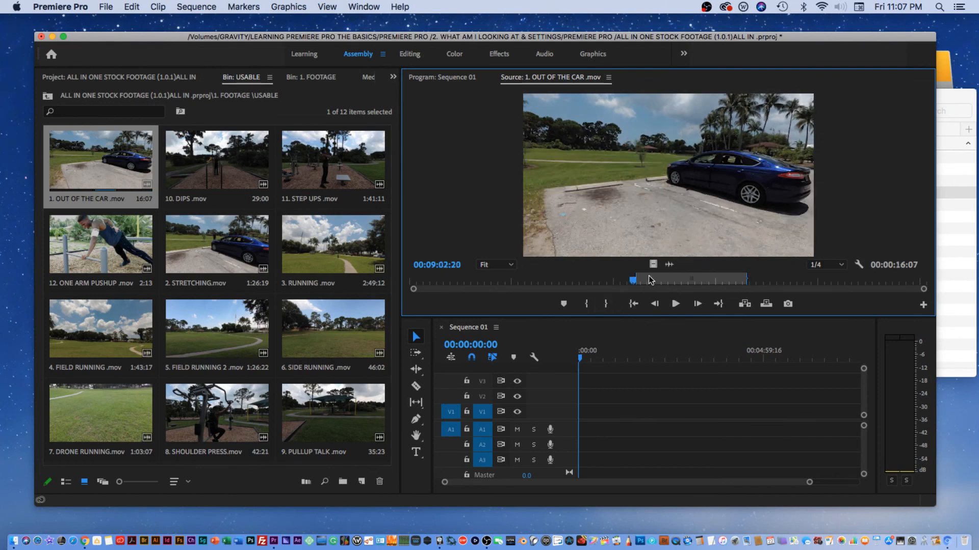
pyautogui.moveTo(637, 280); pyautogui.dragTo(711, 280)
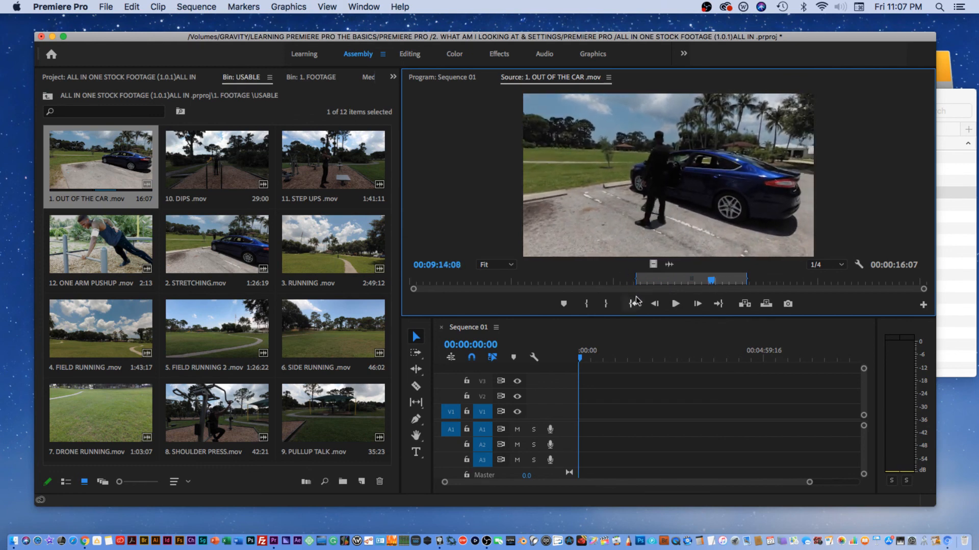
pyautogui.click(586, 304)
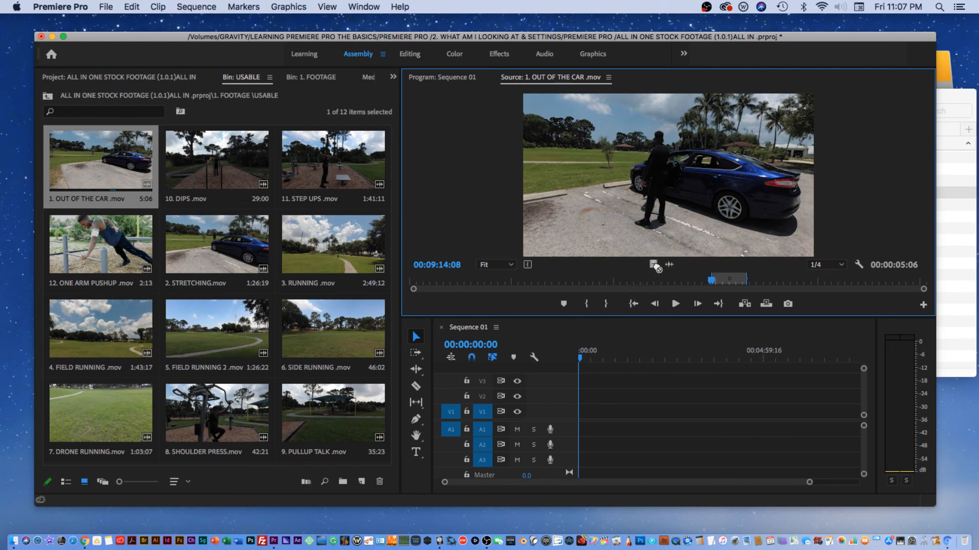
# - Place only the video of the marked car section at the start of track V2 in Sequence 01 and preview it to 00:00:01:01
pyautogui.moveTo(636, 315); pyautogui.dragTo(585, 395)
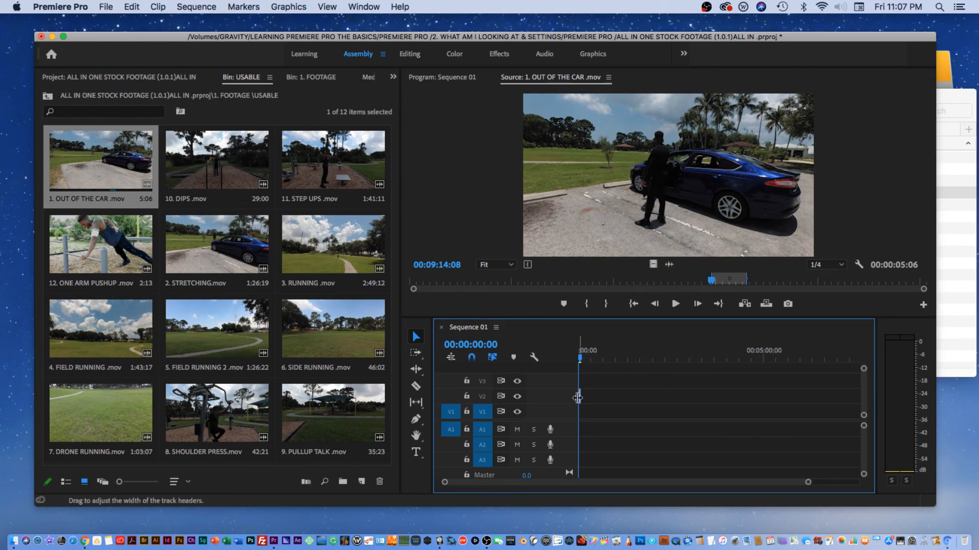
pyautogui.moveTo(809, 482); pyautogui.dragTo(501, 483)
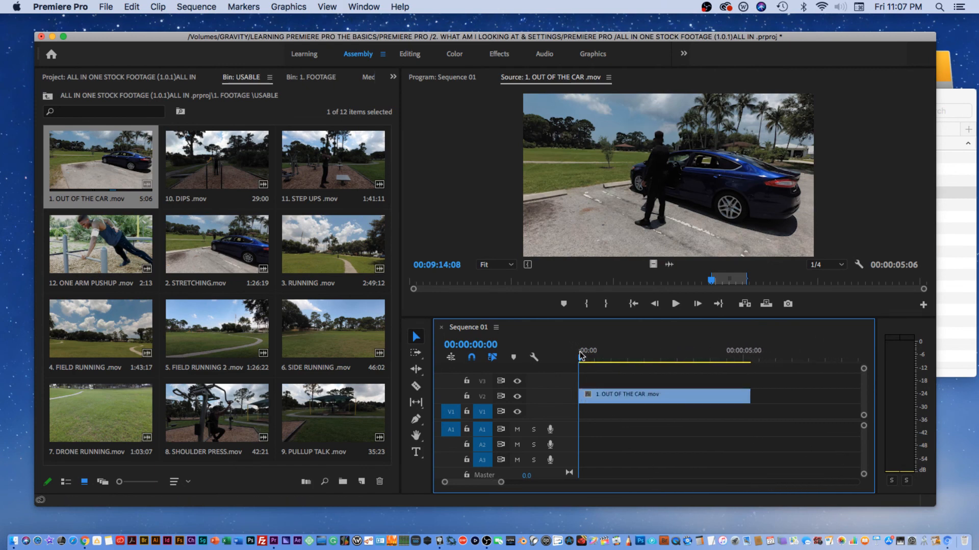
pyautogui.moveTo(580, 357); pyautogui.dragTo(612, 359)
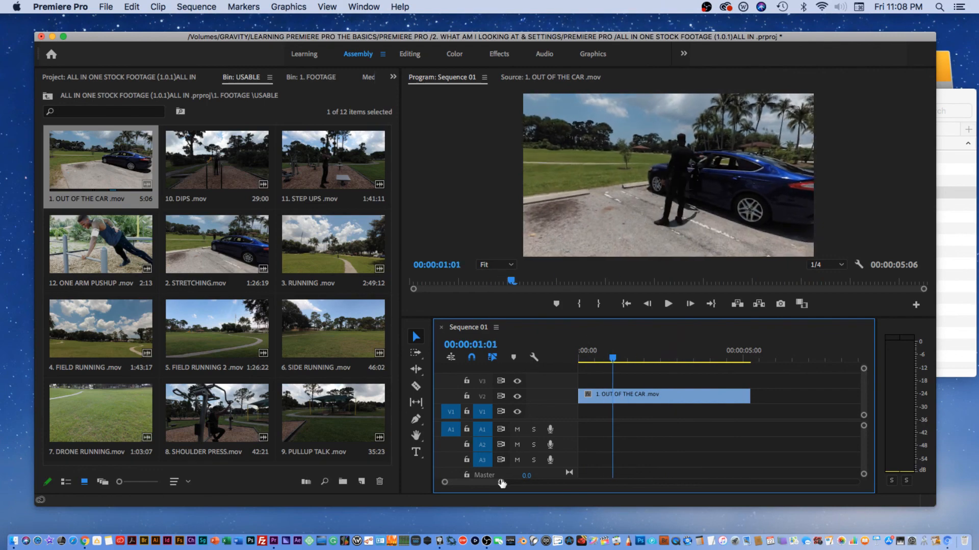
pyautogui.moveTo(502, 484); pyautogui.dragTo(591, 482)
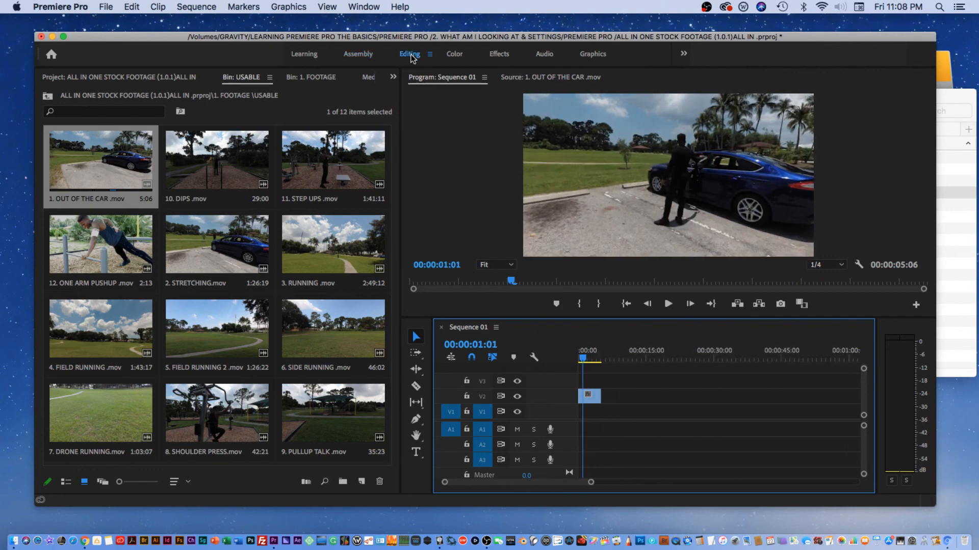
# - Compare the Editing and Assembly workspaces, then in Assembly open 2. STRETCHING.mov and mark a 3:10 section ending at 00:10:08:12
pyautogui.click(409, 54)
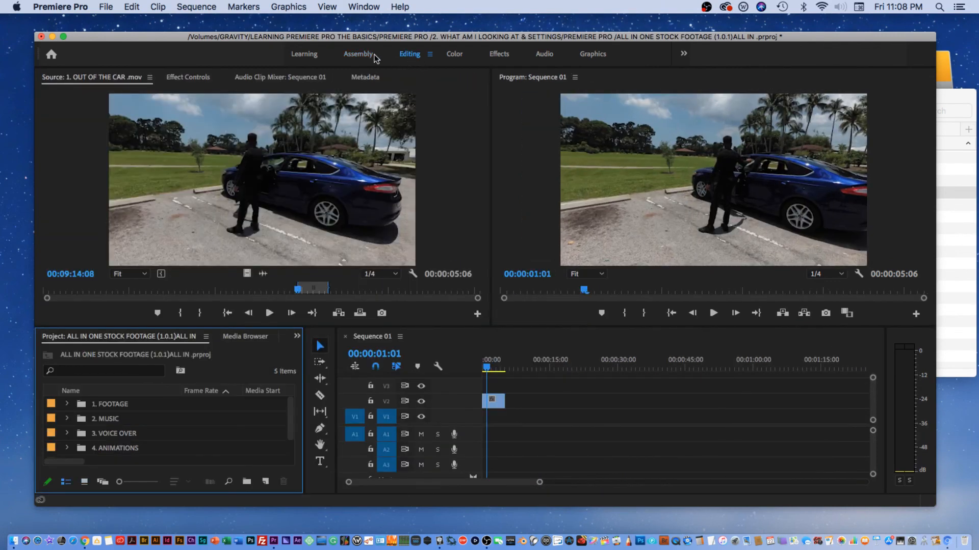
pyautogui.click(358, 55)
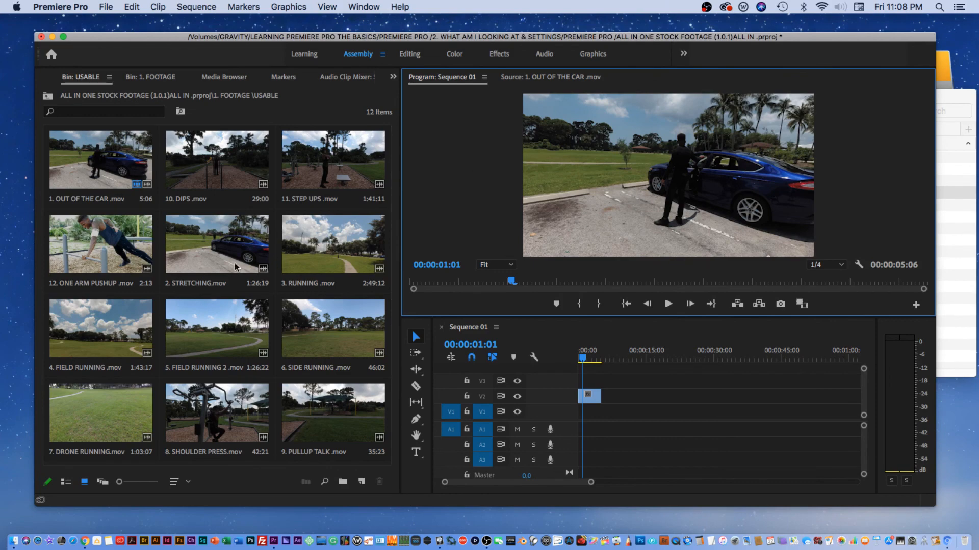
pyautogui.click(194, 254)
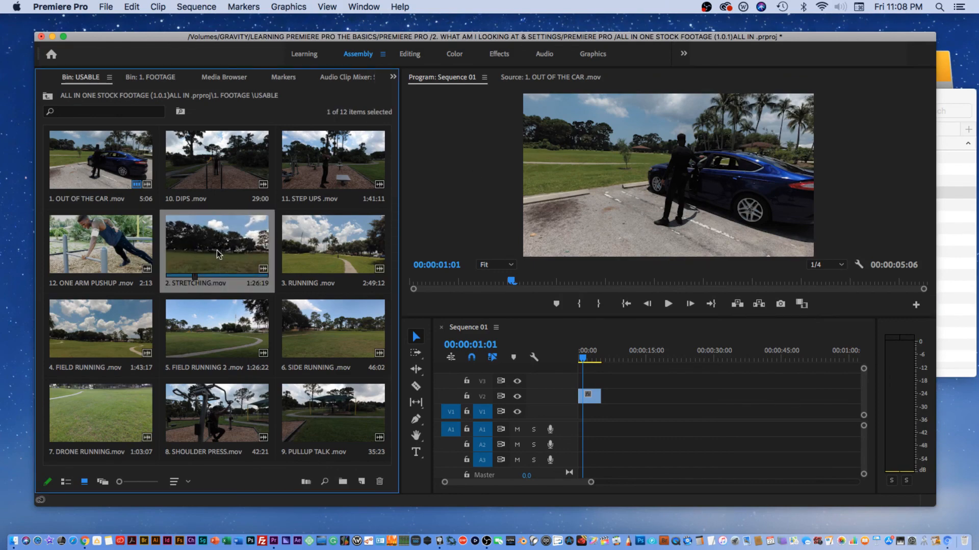
pyautogui.doubleClick(216, 252)
pyautogui.moveTo(544, 279); pyautogui.dragTo(583, 283)
pyautogui.click(579, 304)
pyautogui.click(586, 304)
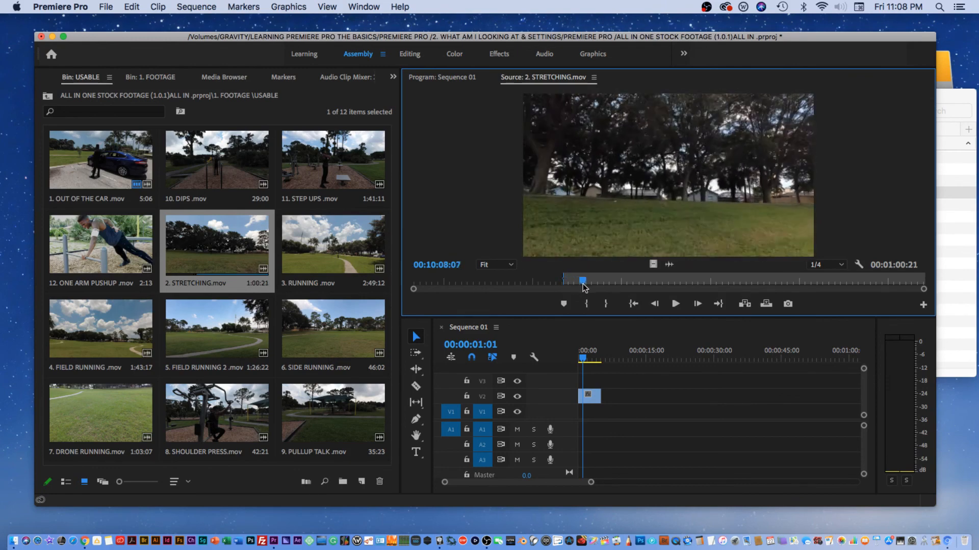
pyautogui.click(605, 305)
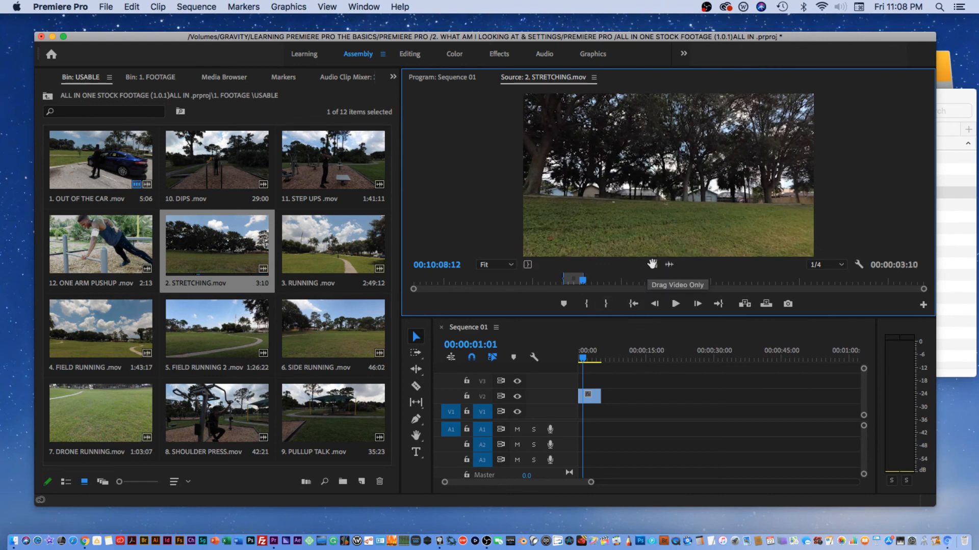
# - Place only the video of the marked stretching section on track V2 directly after the car clip and preview it at 00:00:05:20
pyautogui.moveTo(612, 360); pyautogui.dragTo(609, 397)
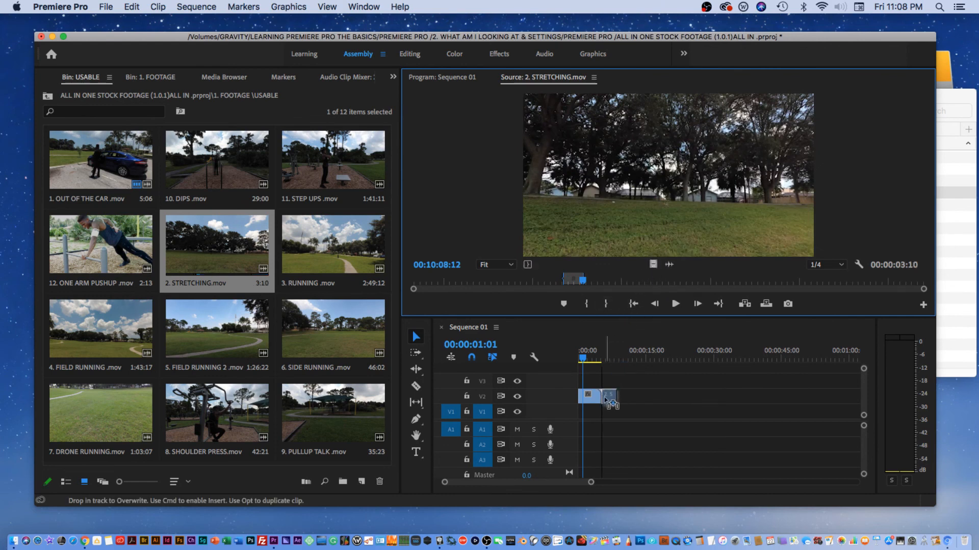
pyautogui.moveTo(591, 352)
pyautogui.mouseDown()
pyautogui.moveTo(583, 357)
pyautogui.moveTo(619, 358)
pyautogui.moveTo(606, 355)
pyautogui.mouseUp()
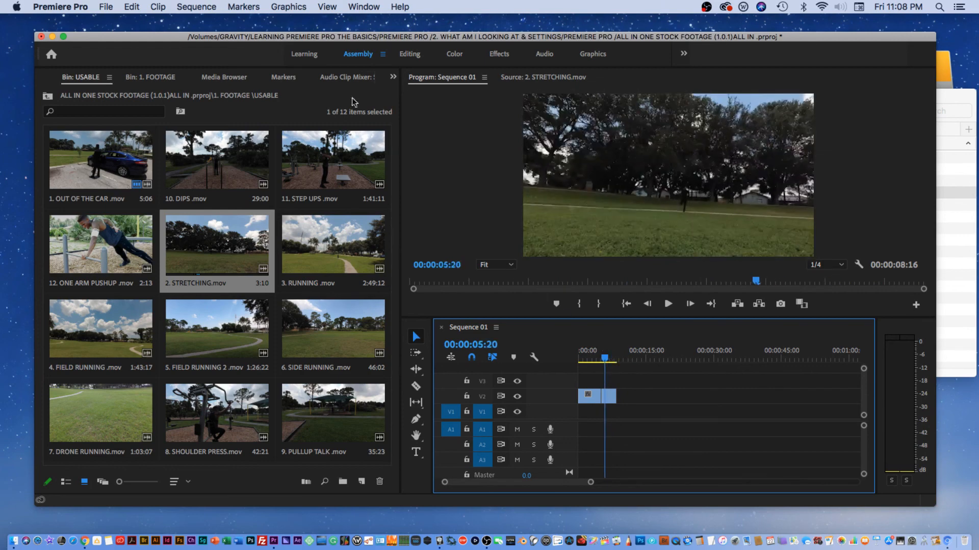
# - Change to the Editing workspace, preview the sequence to 00:00:07:01, and enlarge the Project and Timeline panels in height
pyautogui.click(409, 54)
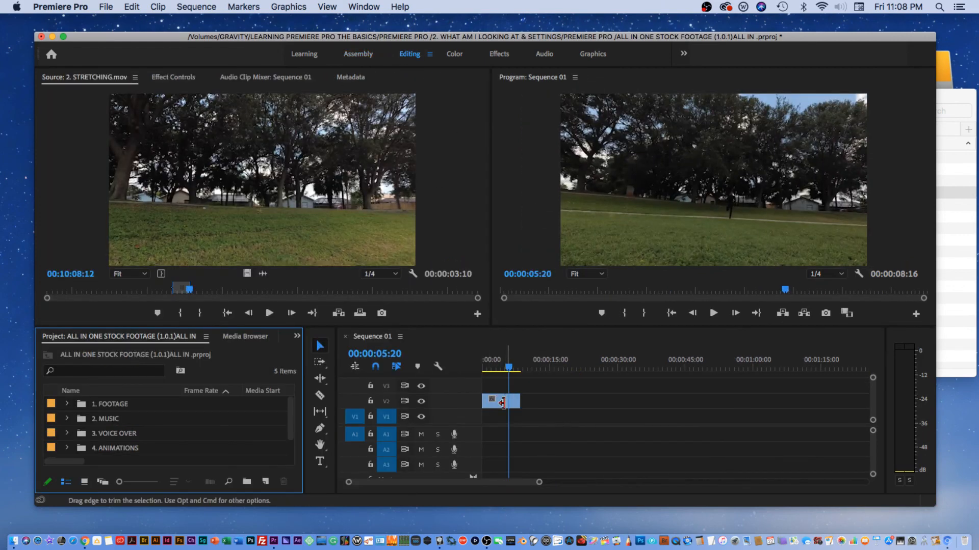
pyautogui.moveTo(539, 483); pyautogui.dragTo(464, 482)
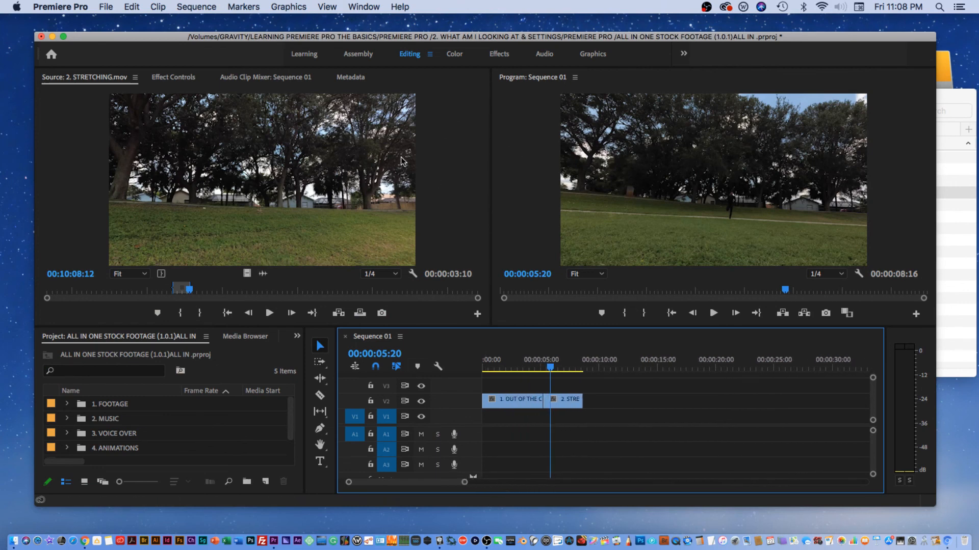
pyautogui.moveTo(556, 371)
pyautogui.mouseDown()
pyautogui.moveTo(521, 370)
pyautogui.moveTo(564, 374)
pyautogui.mouseUp()
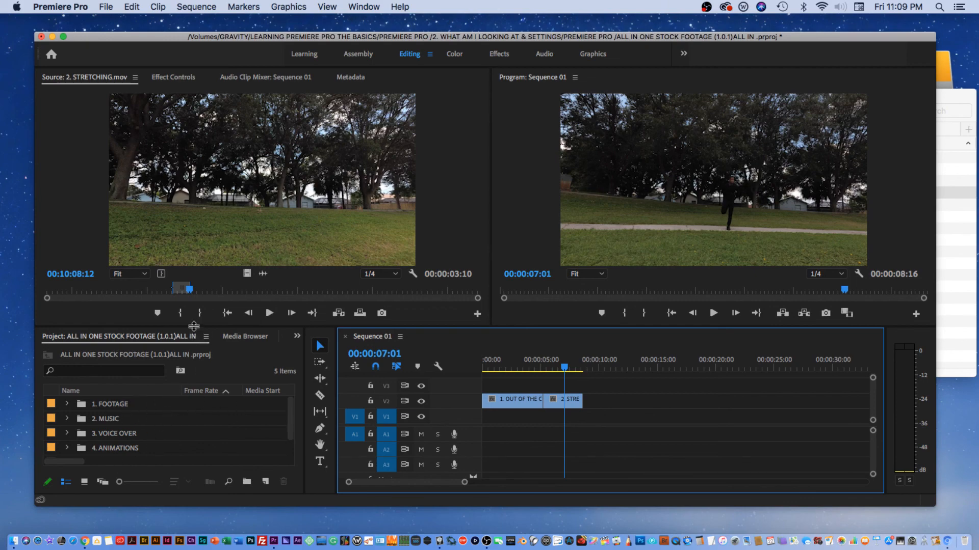
pyautogui.moveTo(194, 326); pyautogui.dragTo(189, 264)
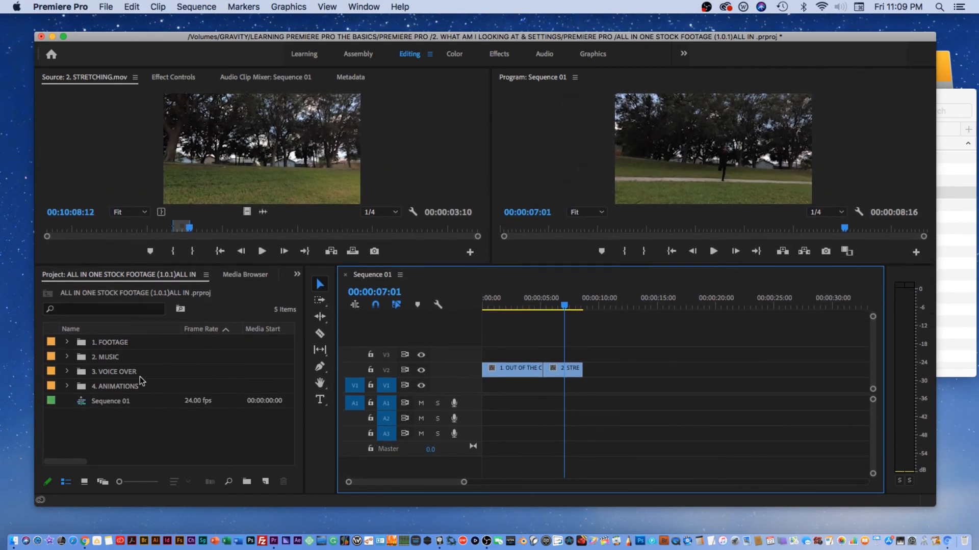
# - Show the project's items as thumbnails and look into the 2. MUSIC bin inside the 1. FOOTAGE bin
pyautogui.click(85, 481)
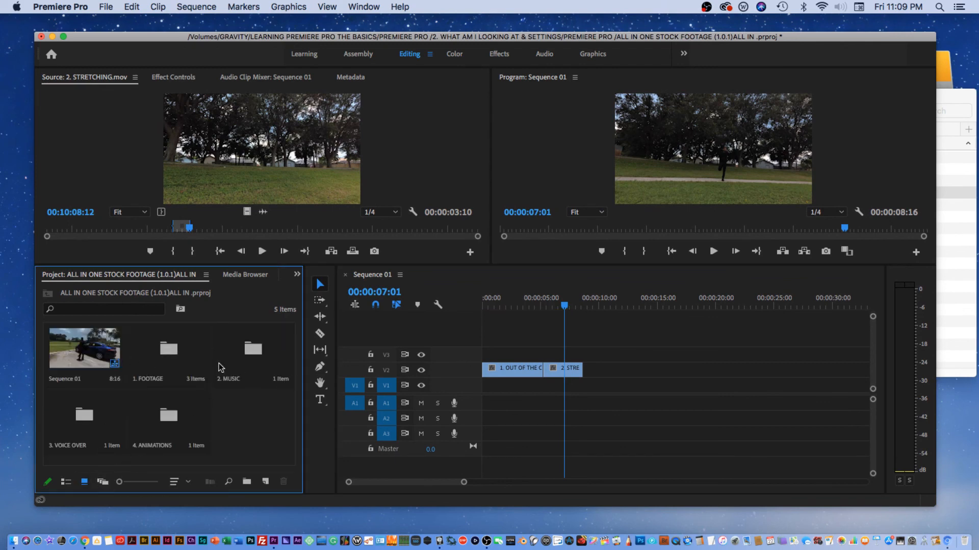
pyautogui.click(179, 351)
pyautogui.doubleClick(179, 351)
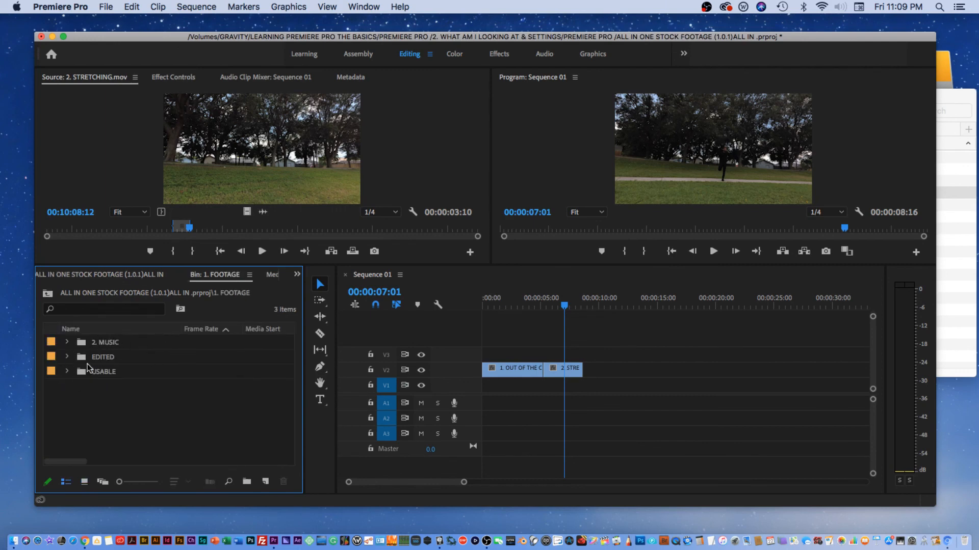
pyautogui.doubleClick(103, 342)
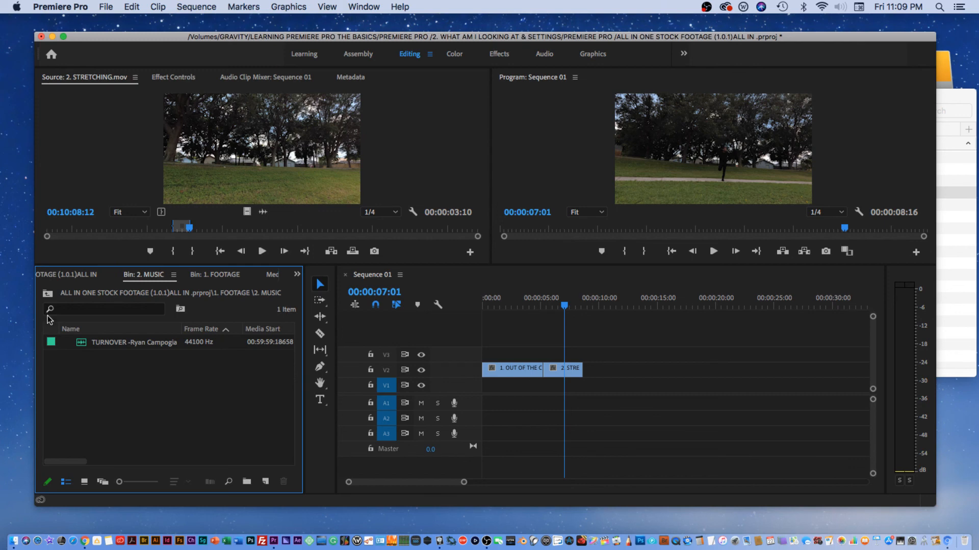
pyautogui.click(48, 294)
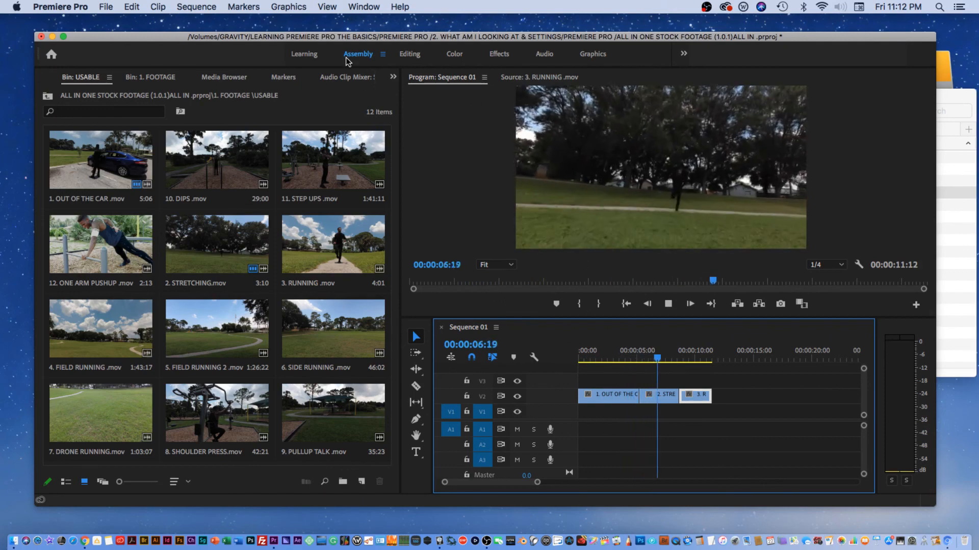
# - Return to the Editing workspace and browse the USABLE bin, the project's top level and the 1. FOOTAGE bin
pyautogui.click(410, 54)
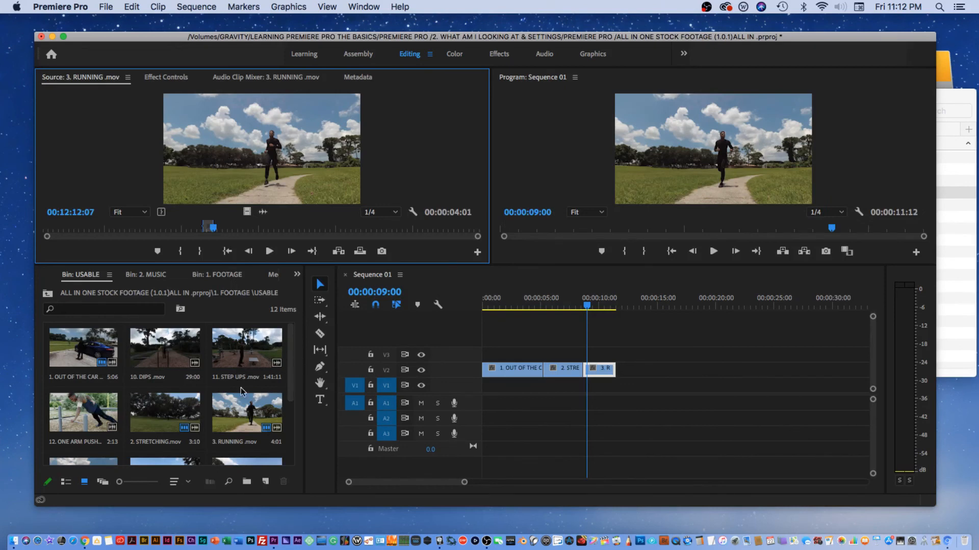
pyautogui.scroll(-5, 290, 439)
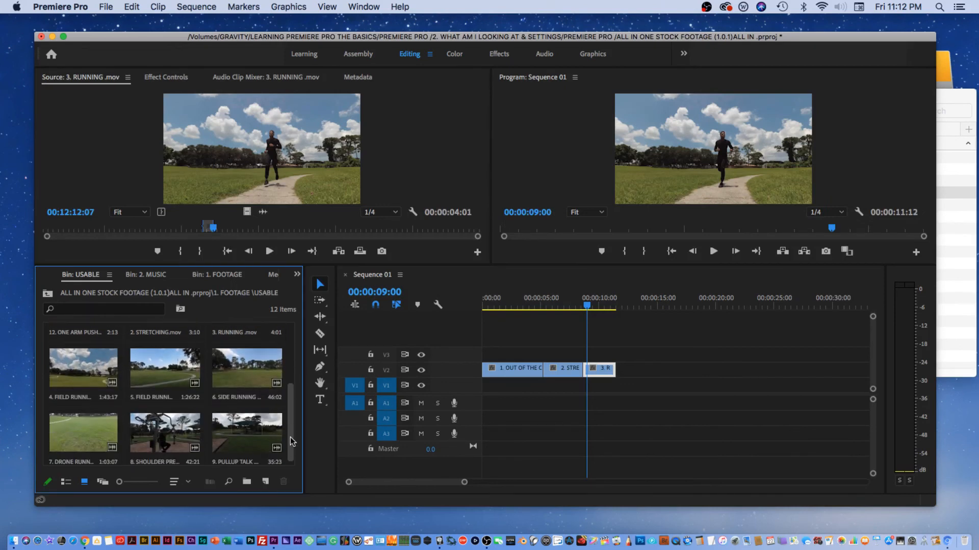
pyautogui.scroll(5, 286, 428)
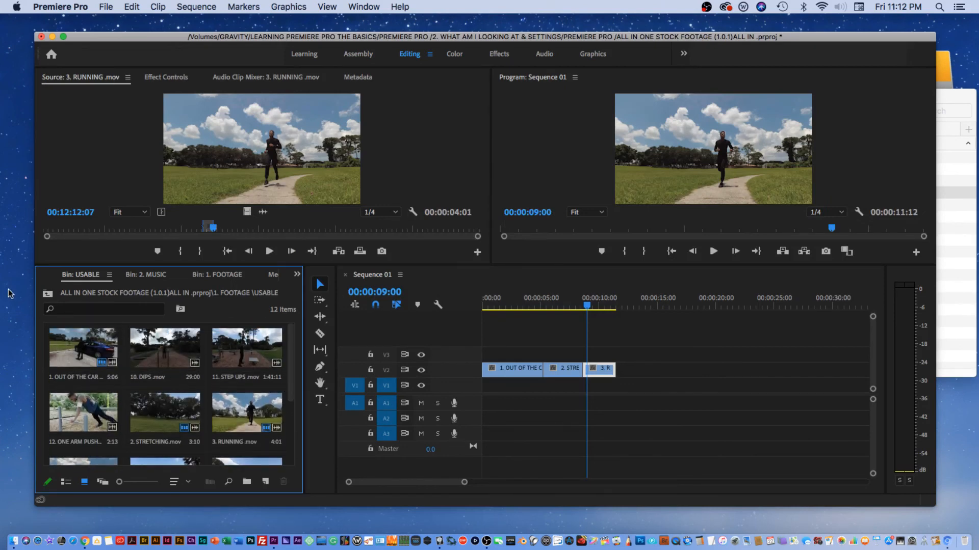
pyautogui.click(48, 295)
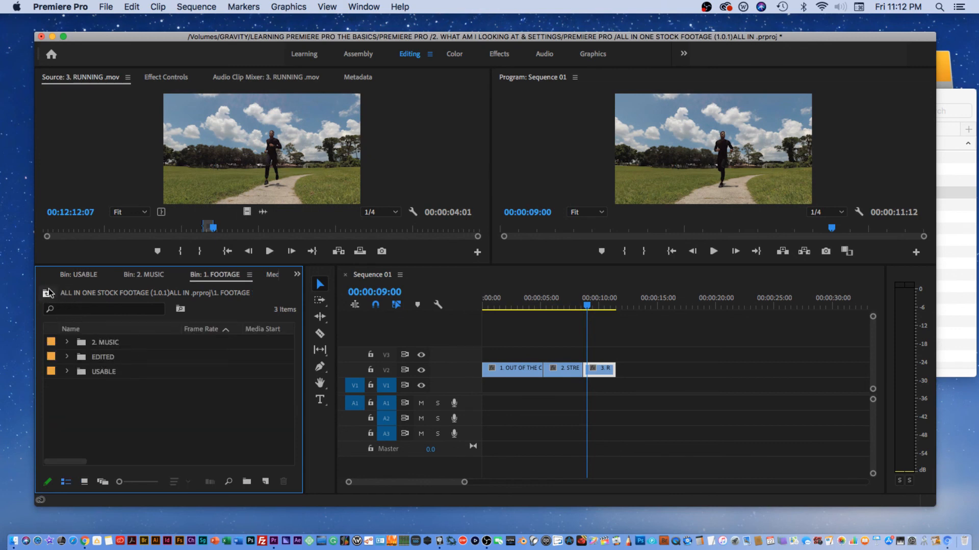
pyautogui.click(49, 293)
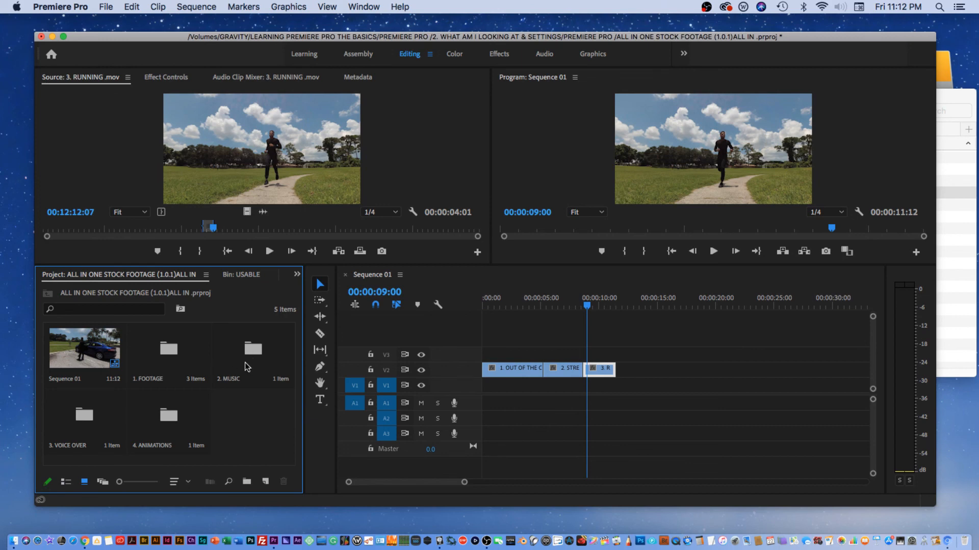
pyautogui.doubleClick(178, 358)
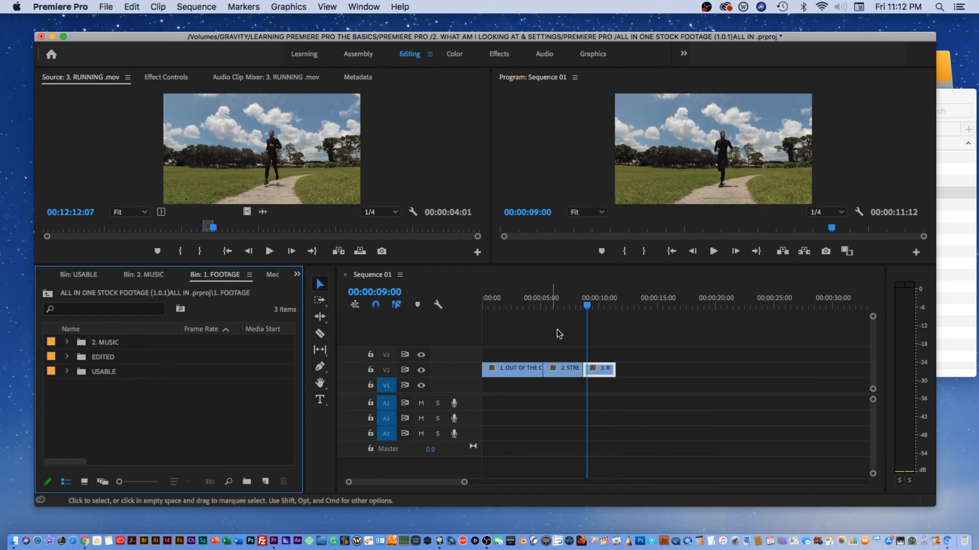
# - Move the Sequence 01 playhead to 00:00:03:20 within the first clip and shift the program window slightly downward
pyautogui.click(581, 305)
pyautogui.click(526, 305)
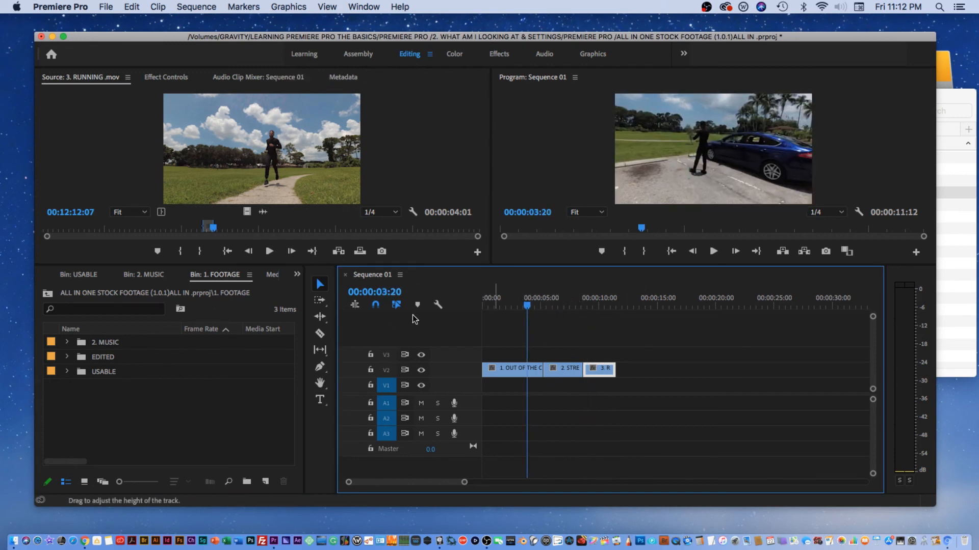
pyautogui.moveTo(430, 36); pyautogui.dragTo(427, 43)
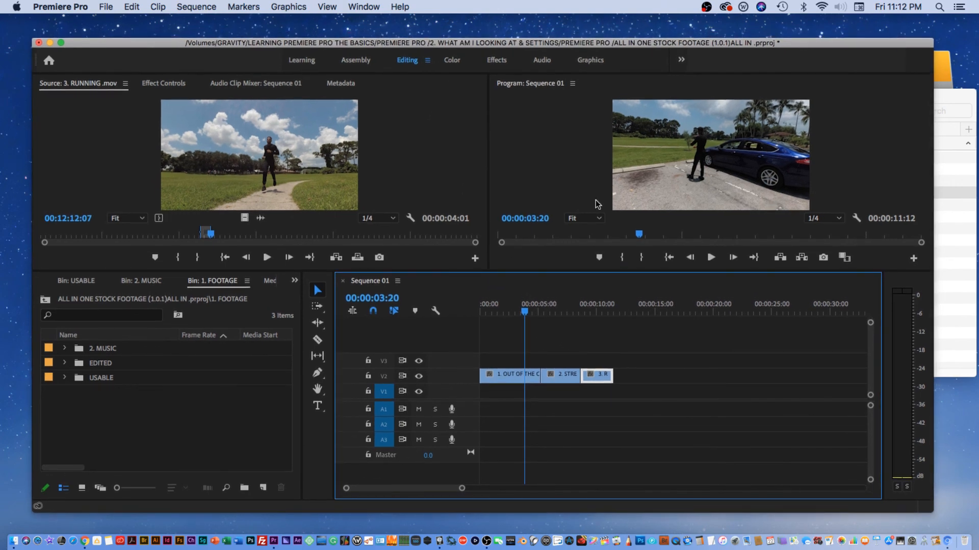